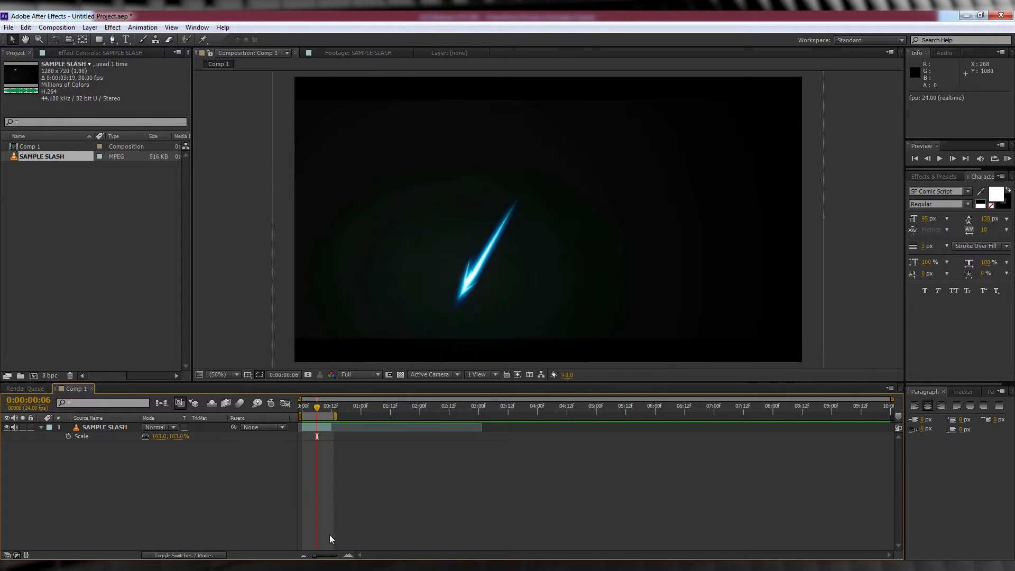
Step: End the work area at frame 10, just after the slash disappears, and trim the composition to the work area
drag(319, 557, 341, 557)
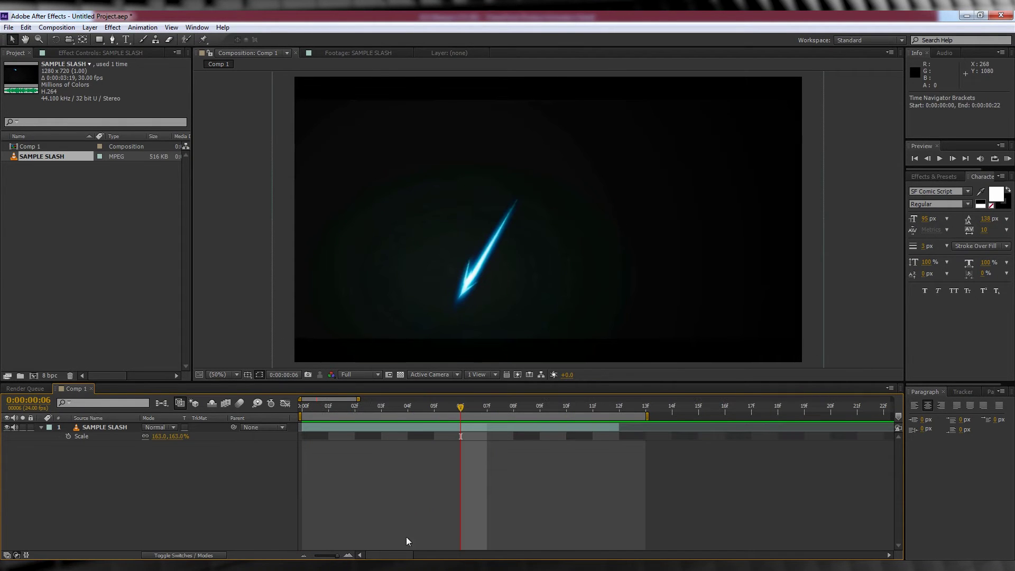
drag(300, 405, 524, 405)
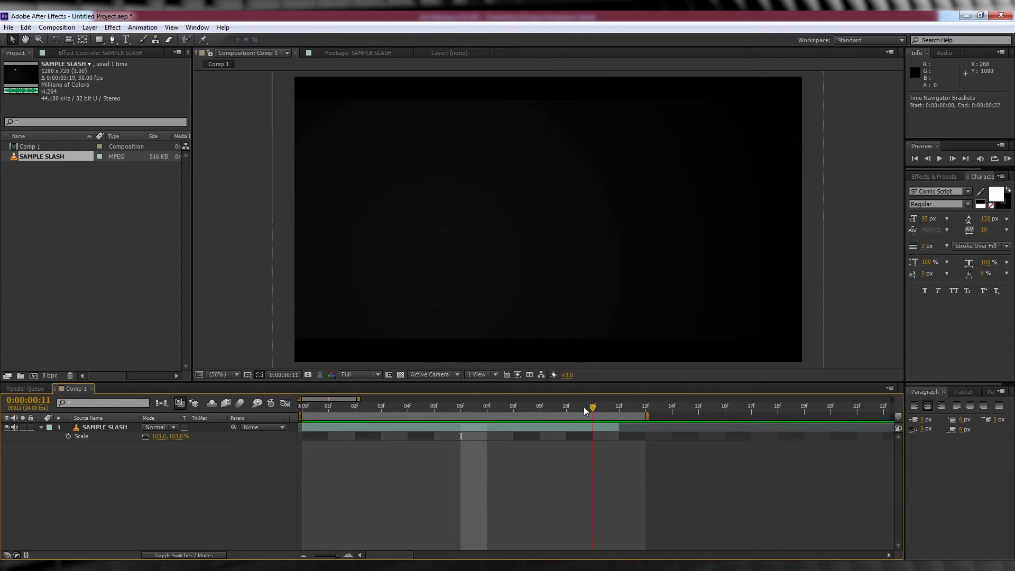
drag(585, 410, 554, 405)
key(n)
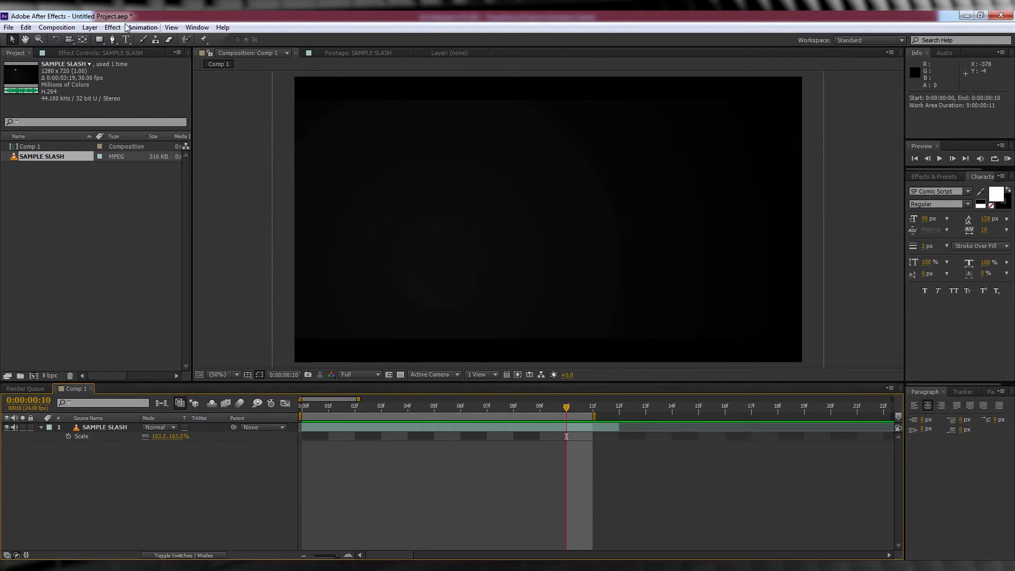
click(68, 28)
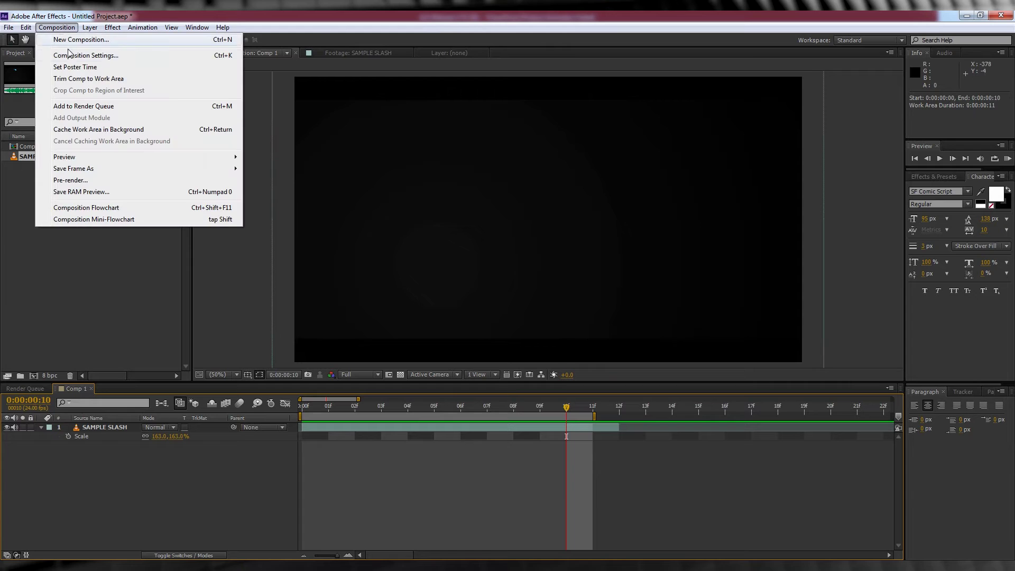
click(91, 79)
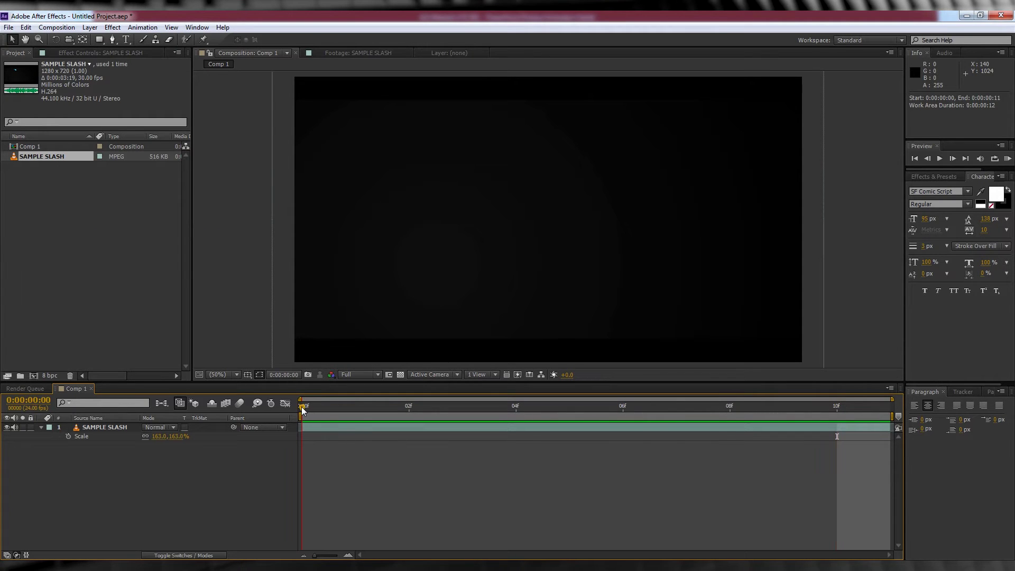
Step: At frame 1, where the slash first appears, create a white 1920 x 1080 solid named SLASH
key(space)
click(364, 407)
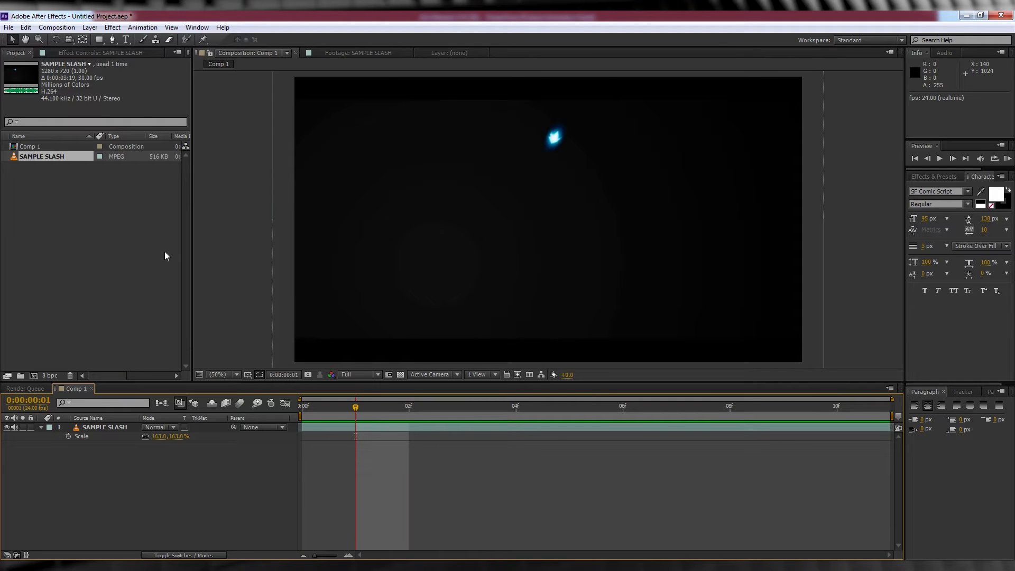
click(90, 27)
mouse_move(95, 38)
click(296, 50)
click(432, 333)
drag(719, 246, 704, 180)
click(942, 187)
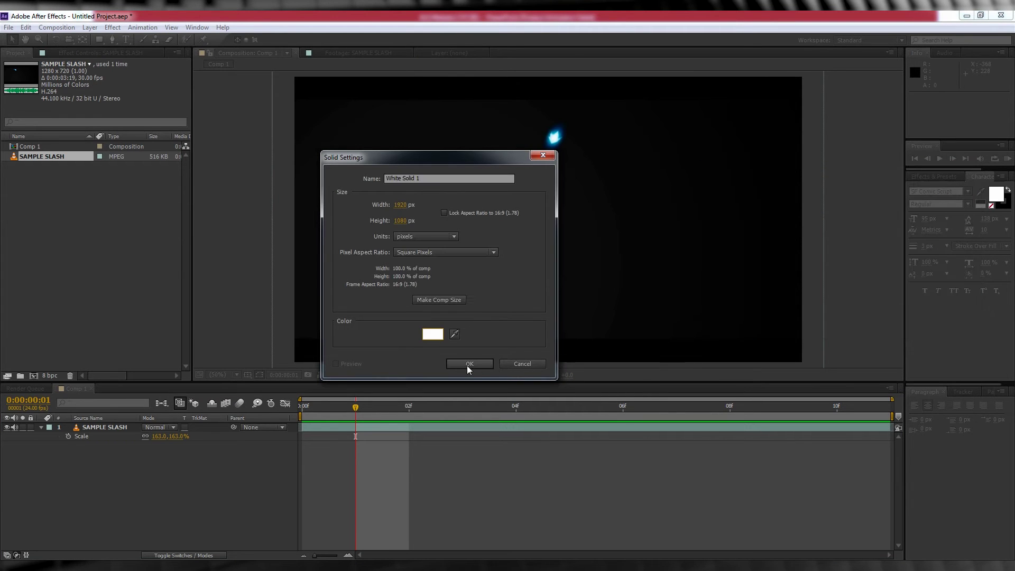
click(415, 178)
text(SLASH)
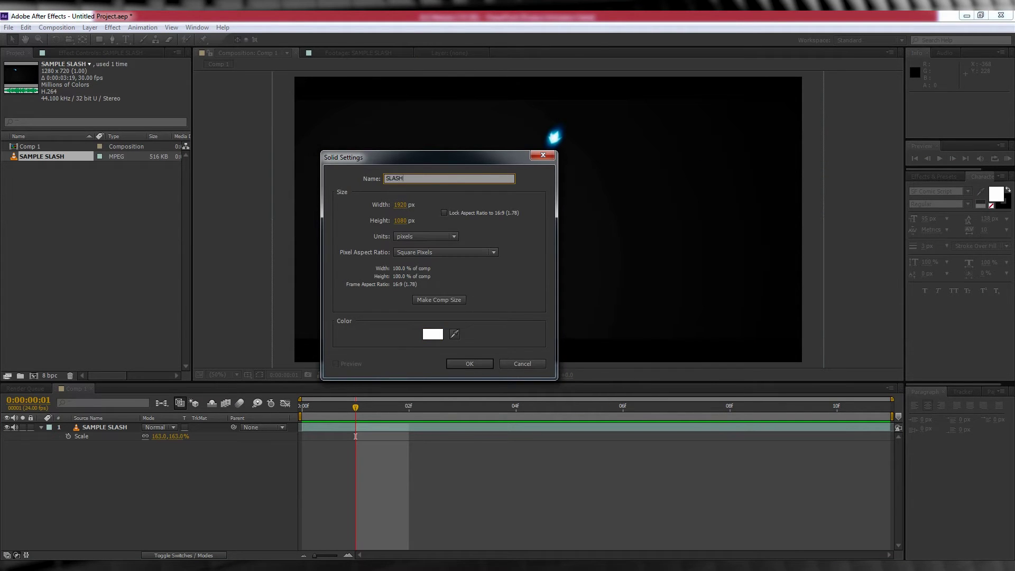
key(Return)
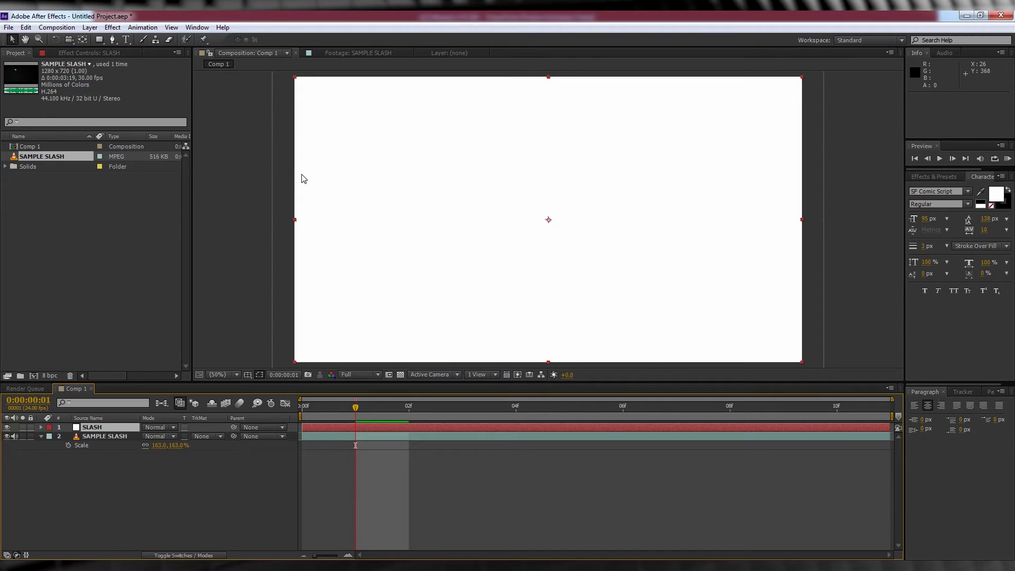
Step: Hide the SLASH solid to reveal the footage and trim the layer's start to frame 1
click(7, 427)
key(z)
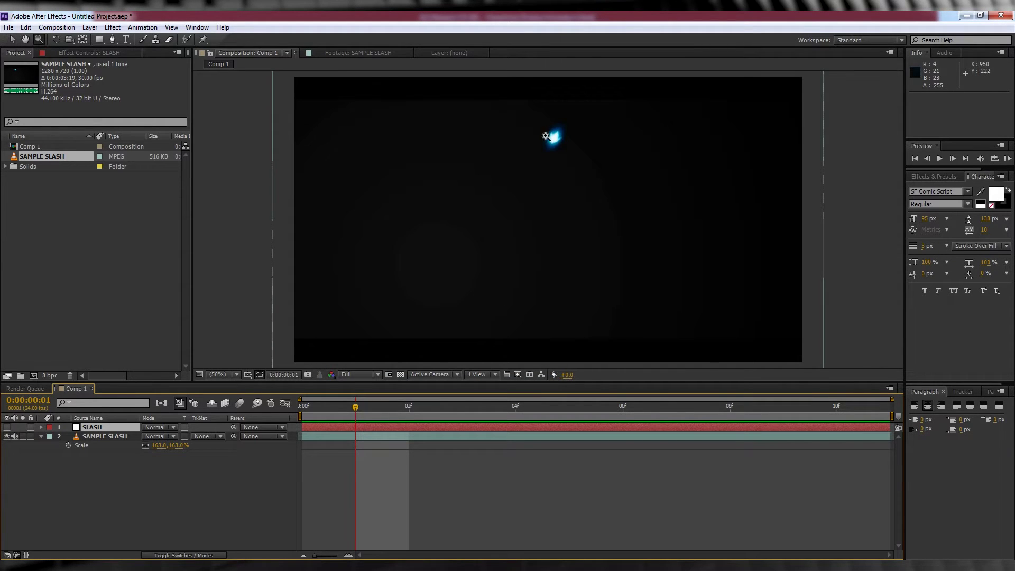
click(555, 137)
click(544, 218)
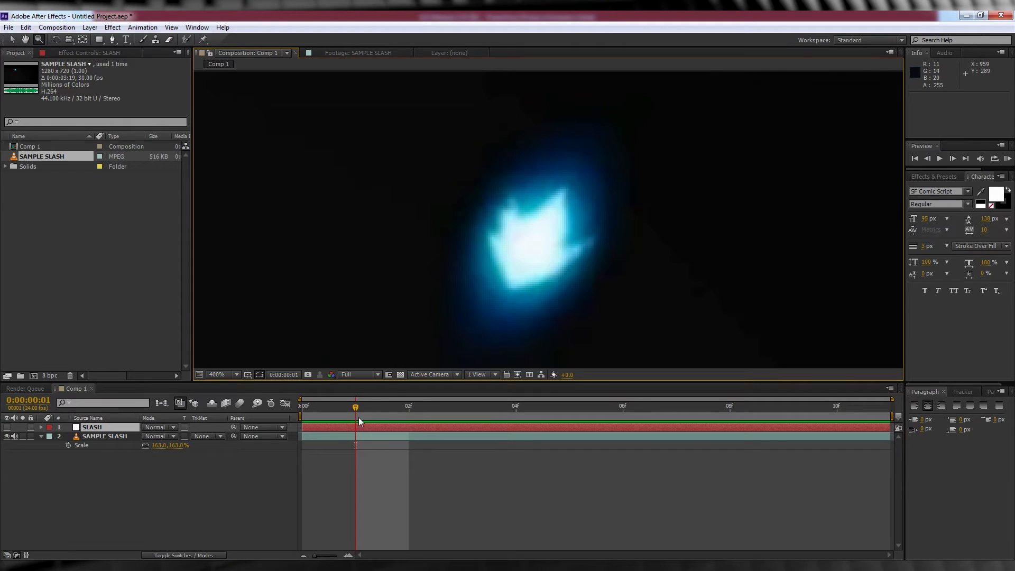
drag(303, 428, 357, 427)
Step: With the Pen tool, trace a closed spiky mask around the bright slash core on the SLASH layer at frame 1
click(112, 40)
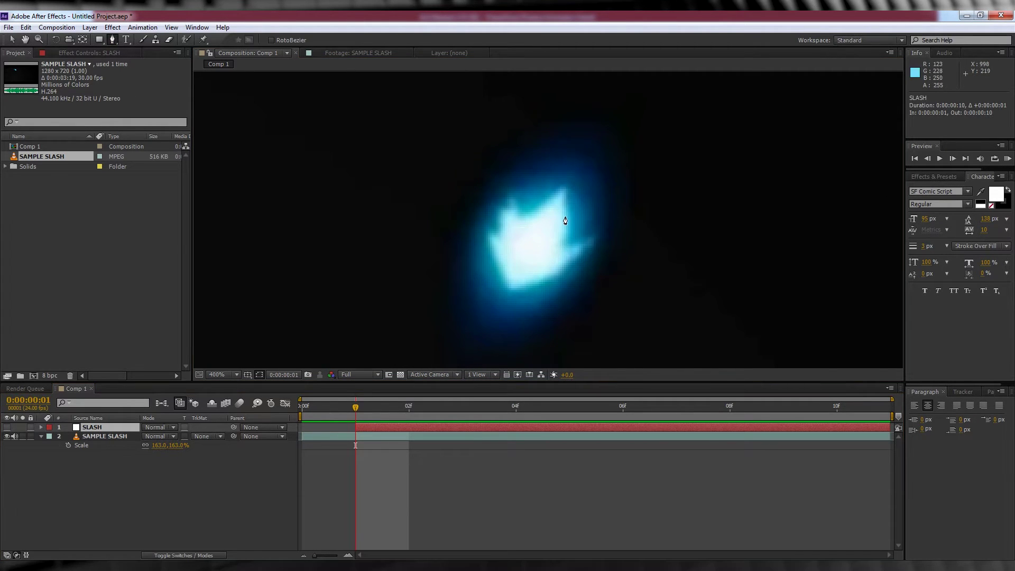
key(period)
click(577, 157)
click(493, 221)
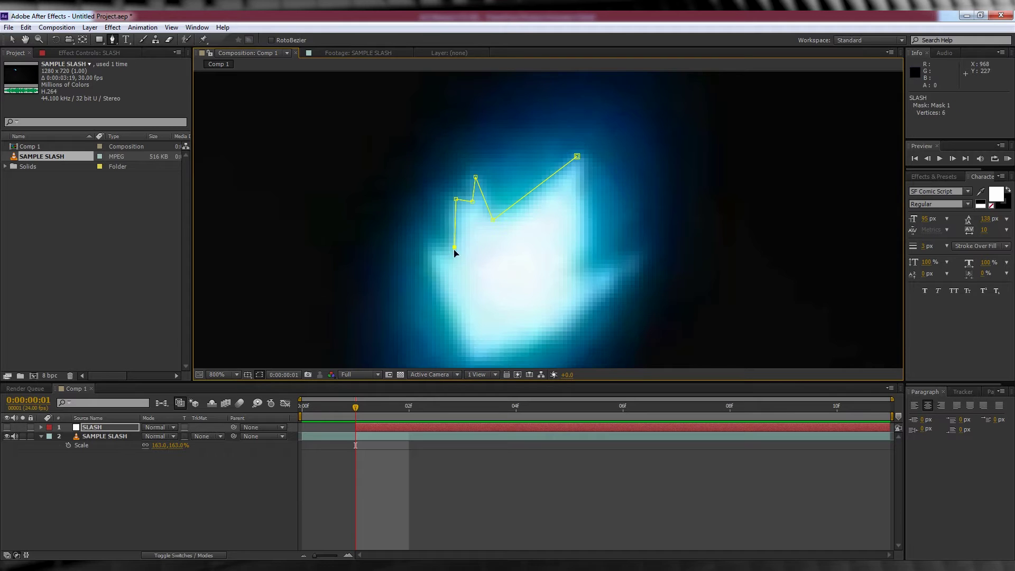
scroll(438, 307, down, 1)
scroll(508, 222, up, 2)
scroll(582, 185, down, 1)
click(516, 248)
click(544, 248)
click(599, 226)
click(633, 186)
click(680, 148)
scroll(642, 150, down, 1)
scroll(641, 150, up, 1)
click(454, 174)
Step: Make the SLASH layer visible and toggle the sample footage off and on to check the masked shape
scroll(417, 270, down, 2)
click(6, 427)
click(7, 436)
click(57, 491)
click(7, 436)
scroll(508, 228, up, 3)
click(6, 436)
click(430, 267)
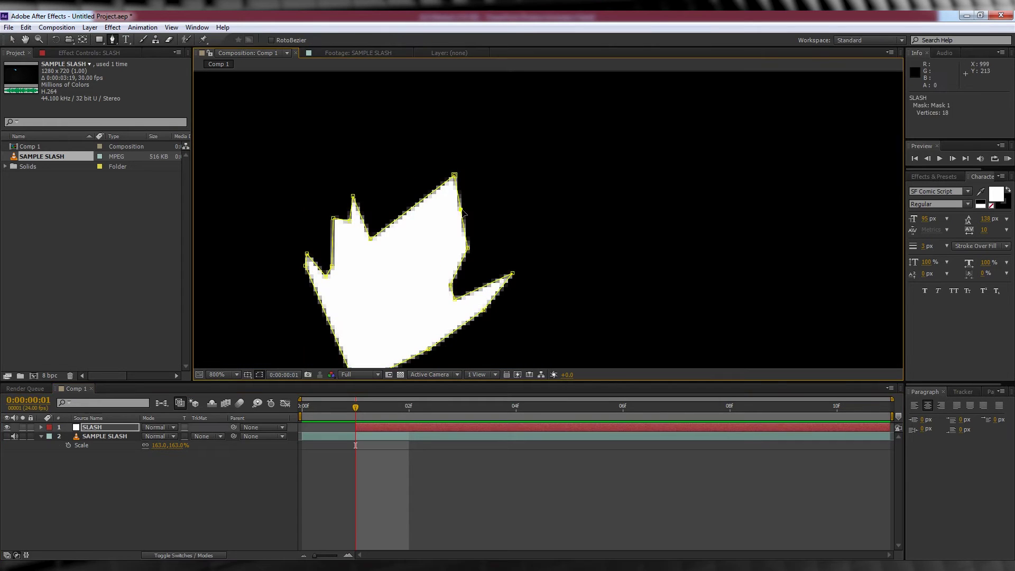
Step: Split the SLASH layer at frame 2 and move the second part beneath the first in the layer stack
scroll(545, 267, up, 2)
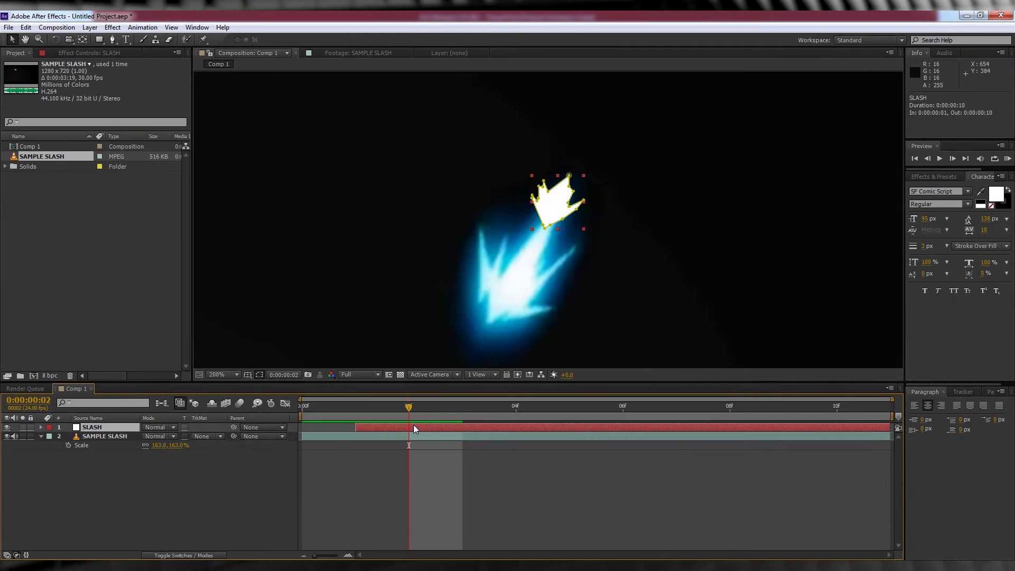
key(ctrl+shift+d)
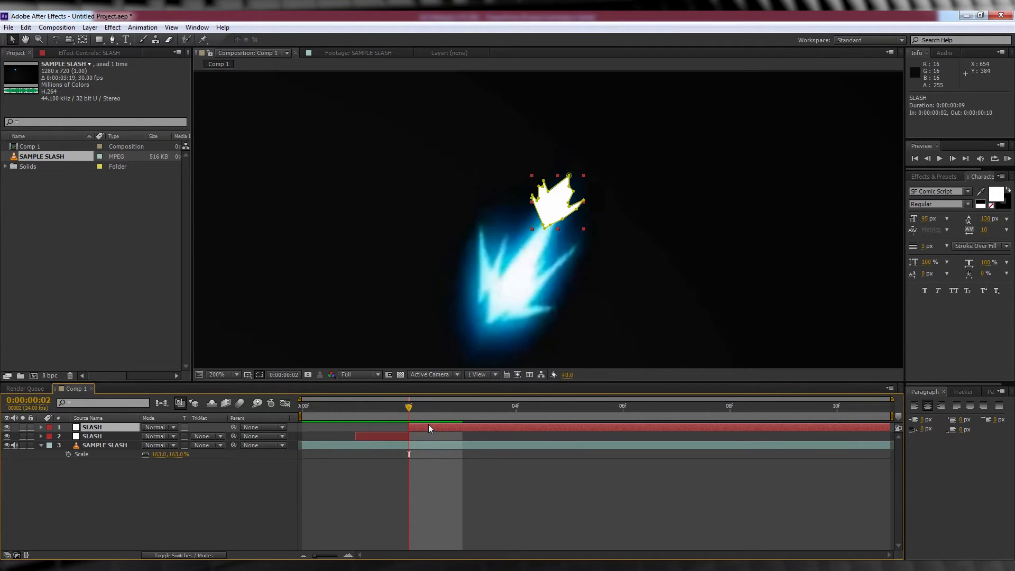
drag(95, 428, 109, 442)
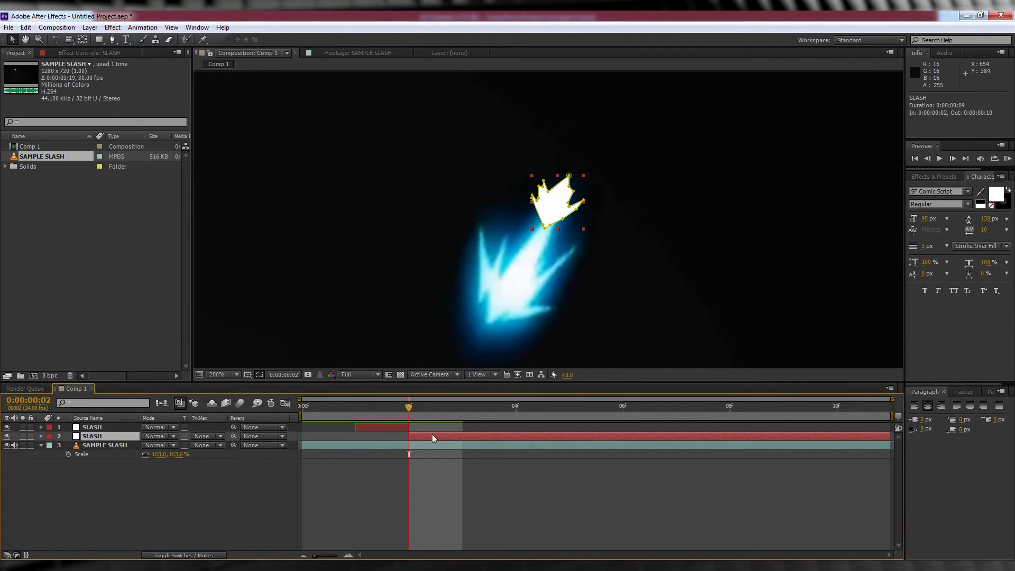
Step: Delete the mask from the second SLASH layer and hide the solids to reveal the footage at frame 2
click(41, 436)
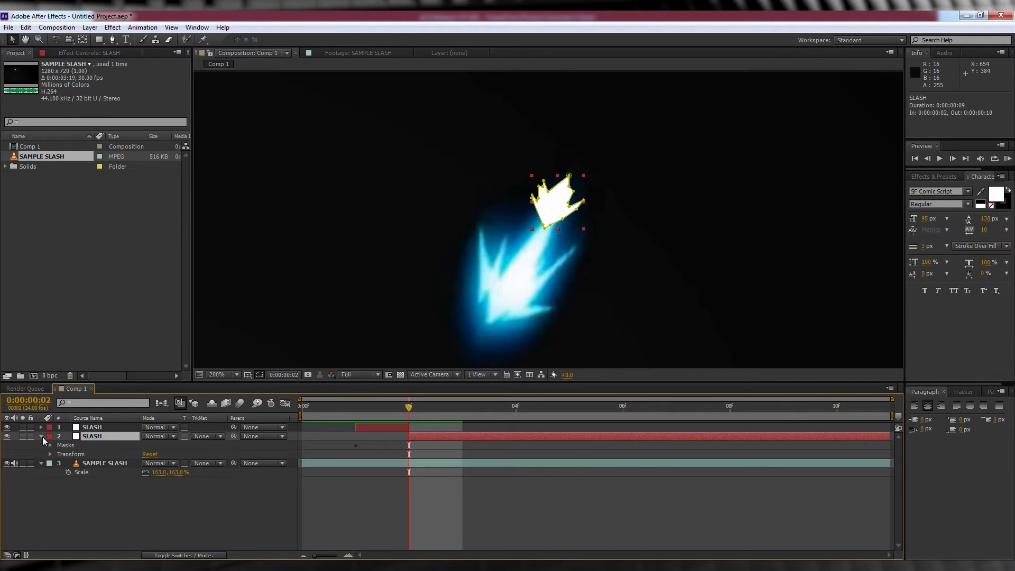
click(51, 445)
click(87, 455)
key(Delete)
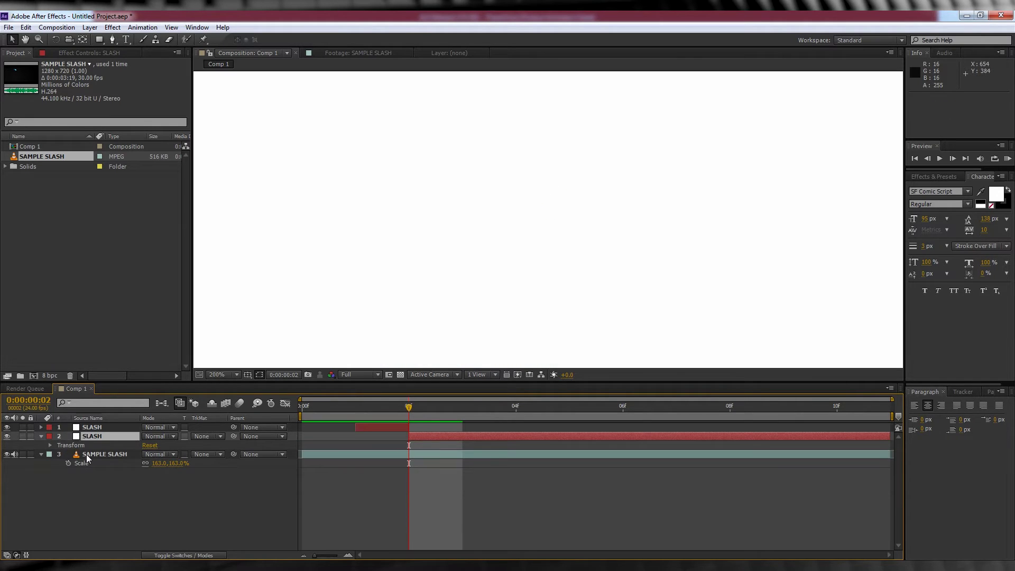
click(7, 436)
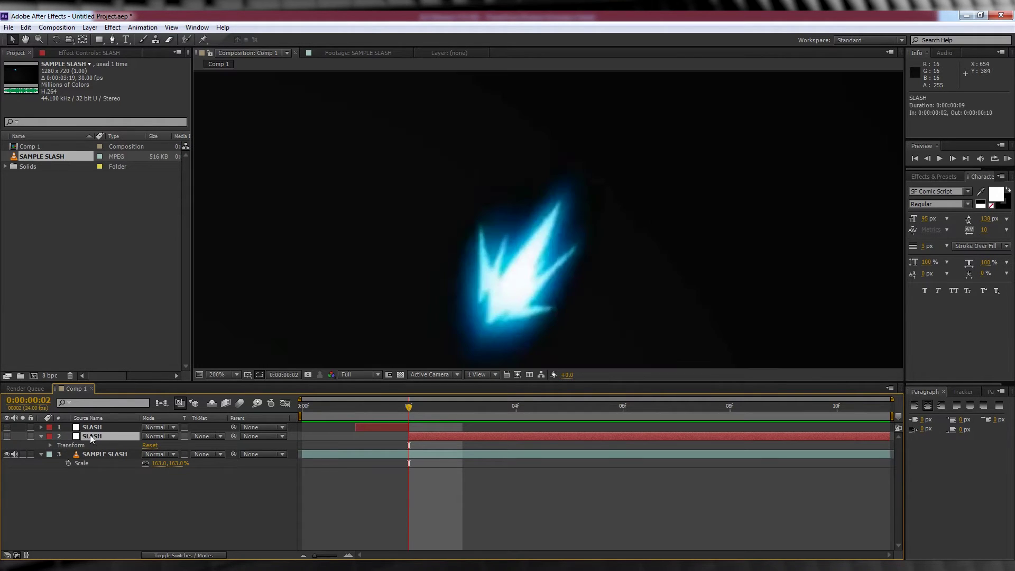
Step: Trace a new mask around the slash's spikes at frame 2 on the second SLASH layer with the Pen tool
click(112, 39)
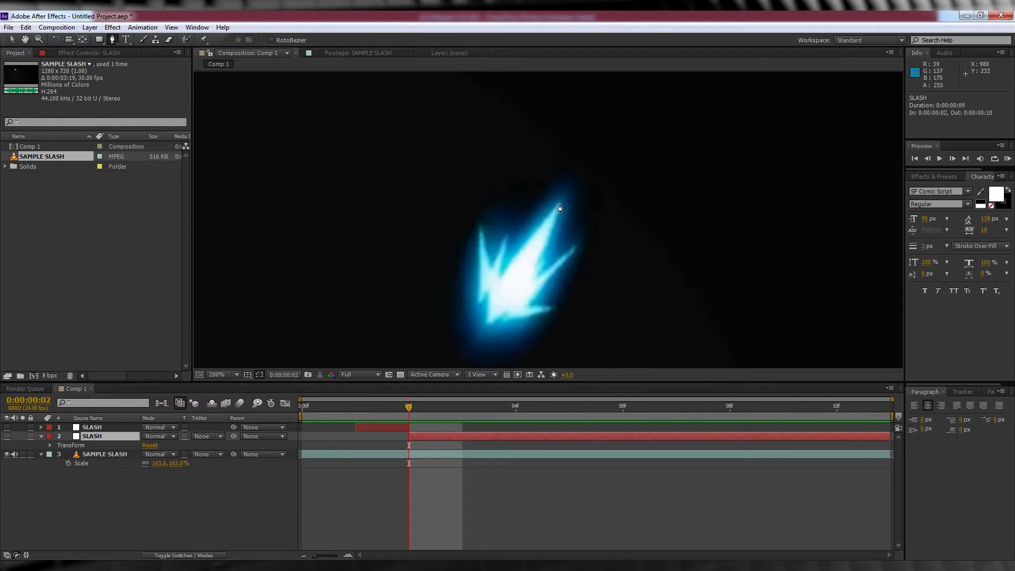
click(554, 207)
scroll(560, 211, up, 2)
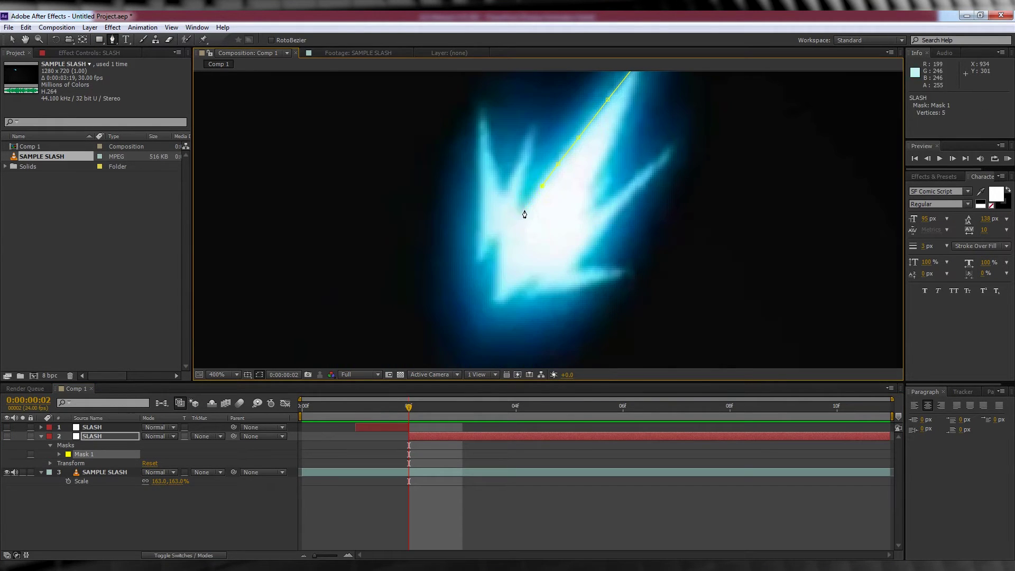
click(535, 142)
click(535, 127)
click(520, 161)
click(502, 193)
click(498, 176)
click(484, 107)
click(479, 124)
click(480, 175)
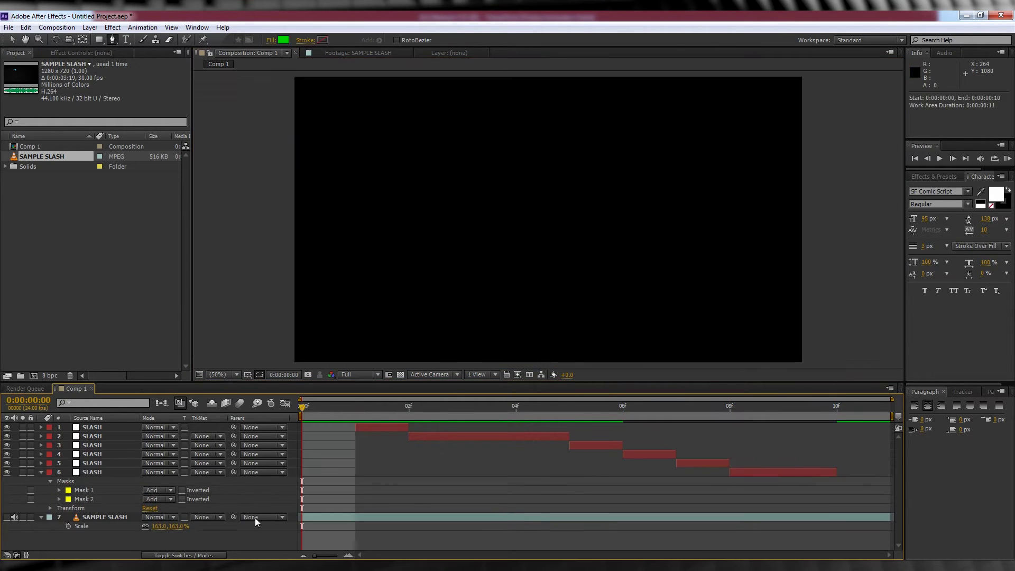
Step: Preview the masked slash animation and add a new adjustment layer above all SLASH layers
key(space)
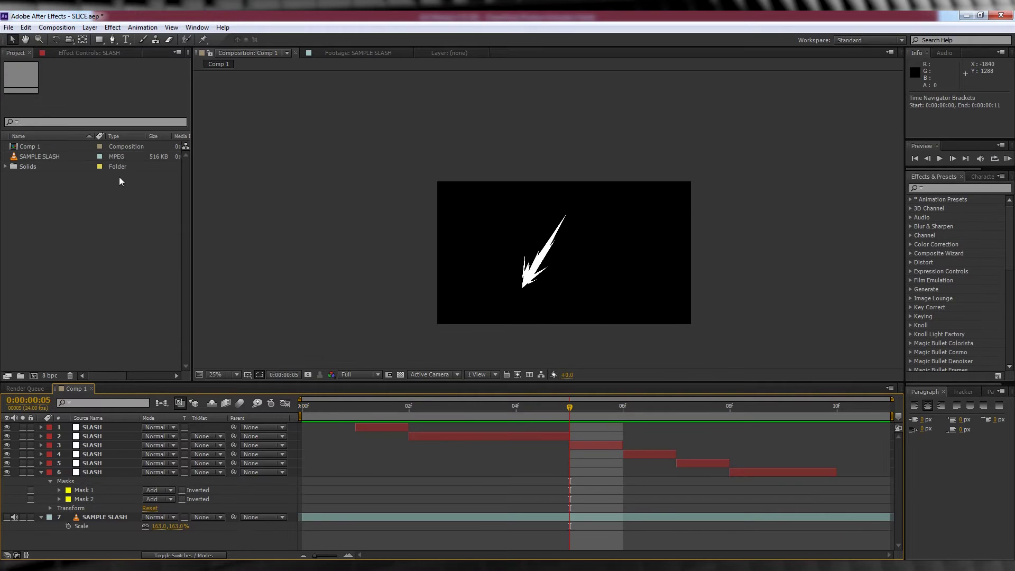
click(90, 28)
mouse_move(98, 40)
click(317, 109)
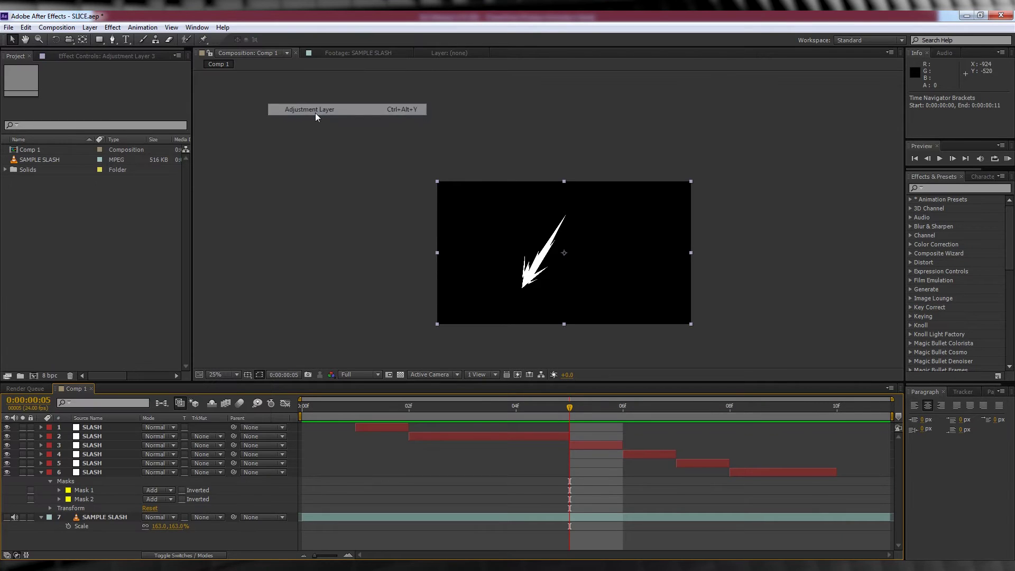
Step: Find the saber presets and apply the Light Saber glow preset from Light_Saber_v2.1 to the adjustment layer
click(938, 189)
text(saber)
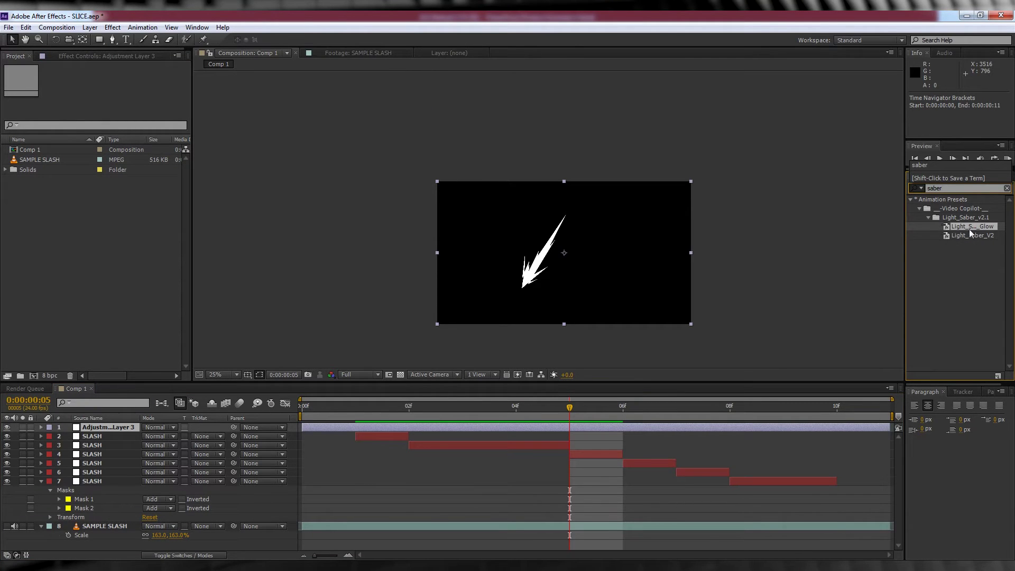
drag(972, 233, 125, 430)
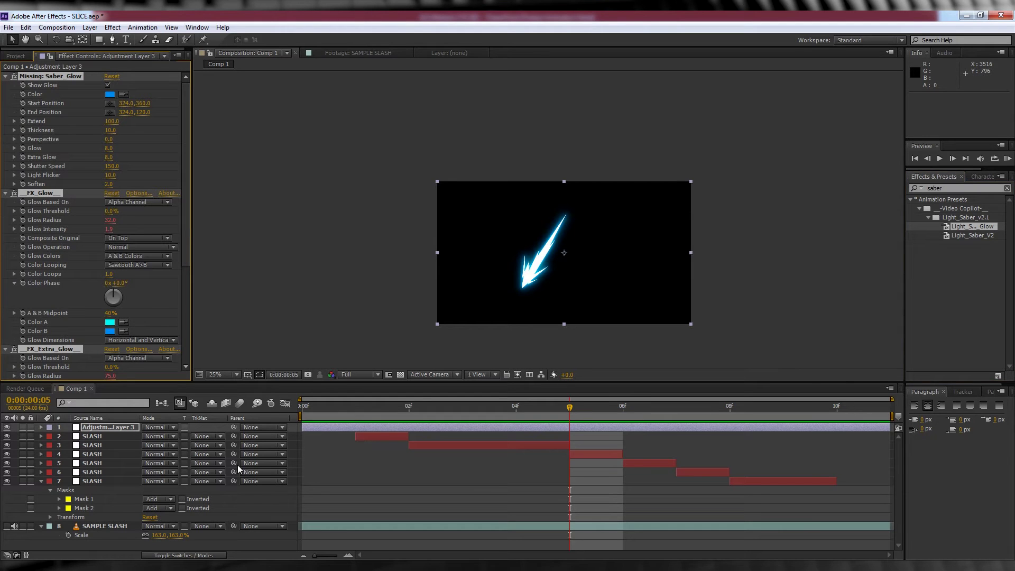
Step: Preview the glowing slash in Comp 1, with the composition view magnified to 50%
click(314, 412)
key(KP_0)
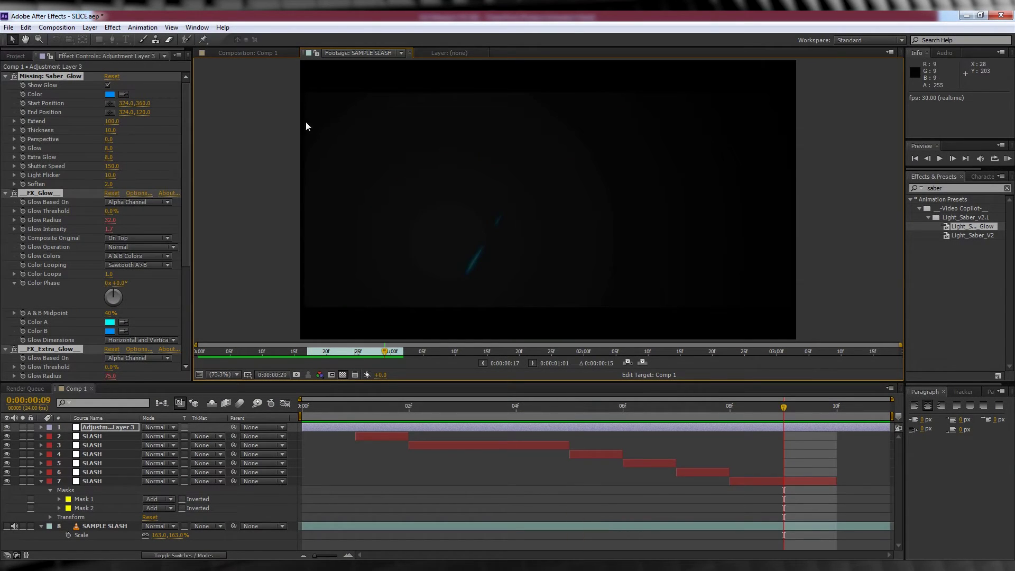
click(246, 53)
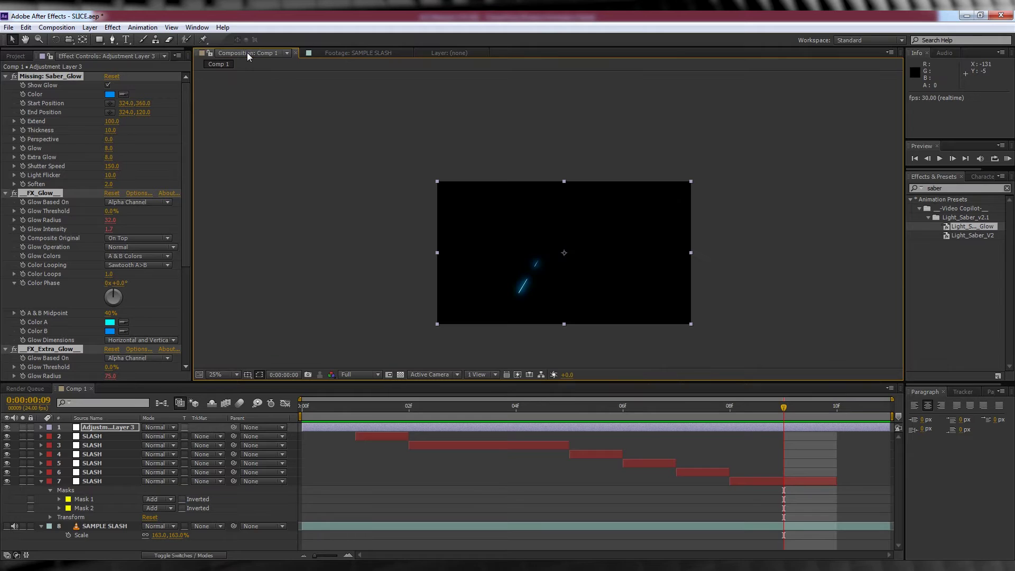
click(223, 374)
click(251, 197)
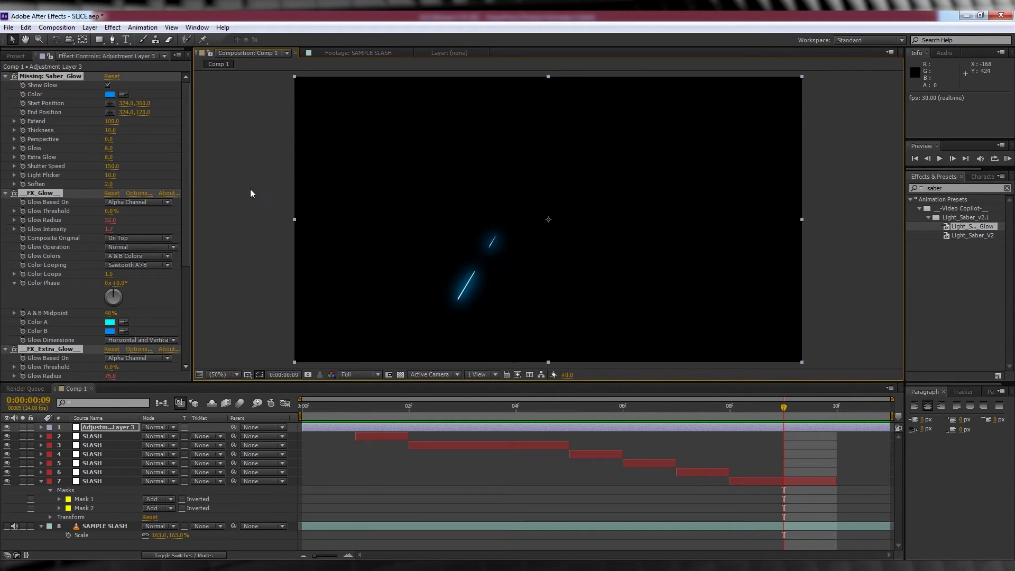
key(space)
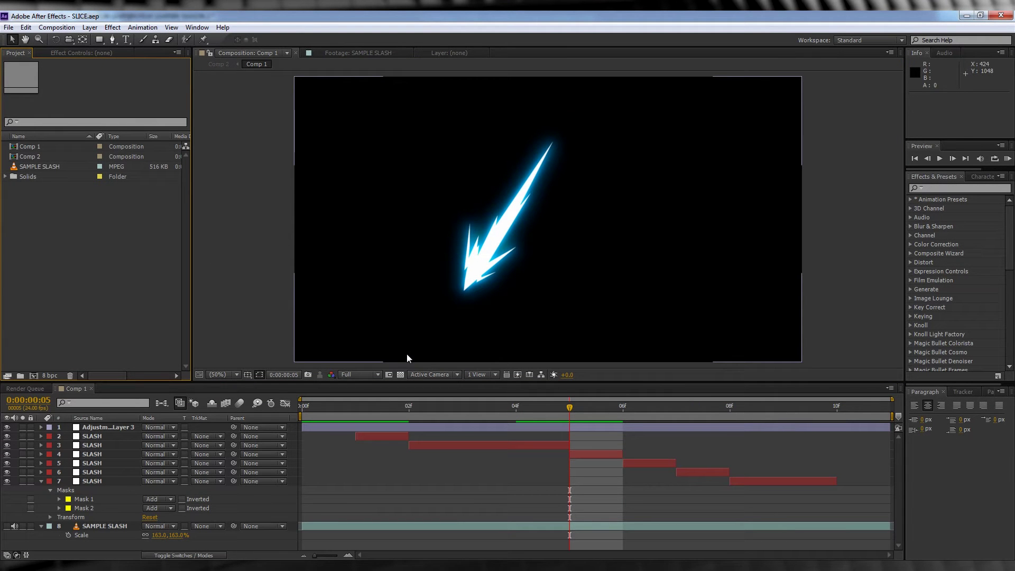
Step: Create a new composition, Comp 3, with the HDTV 1080 24 preset and place Comp 1 in it
click(67, 27)
click(68, 38)
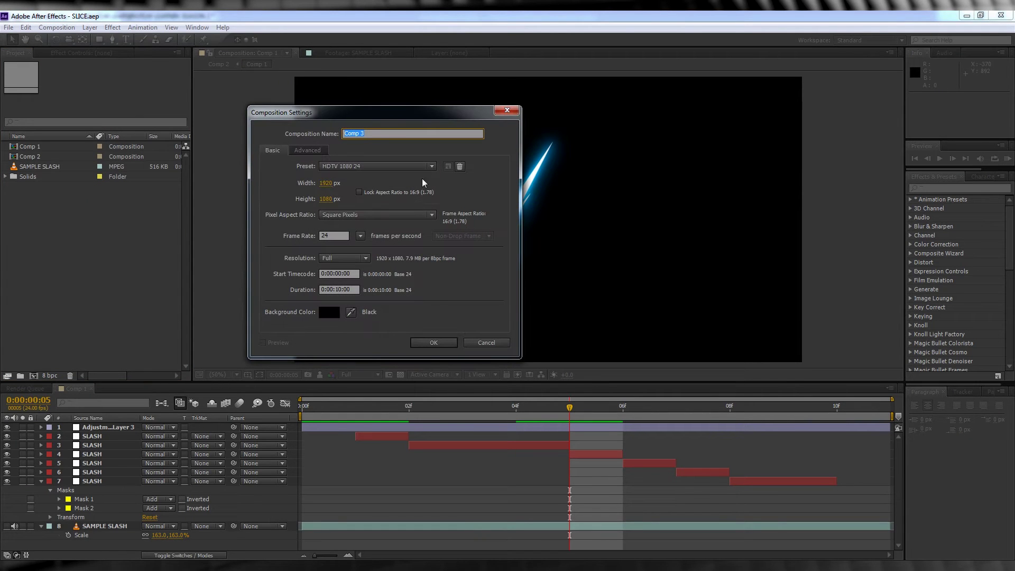
click(442, 344)
drag(29, 147, 88, 431)
Step: At frame 5, scale the nested Comp 1 layer to 223%
click(312, 408)
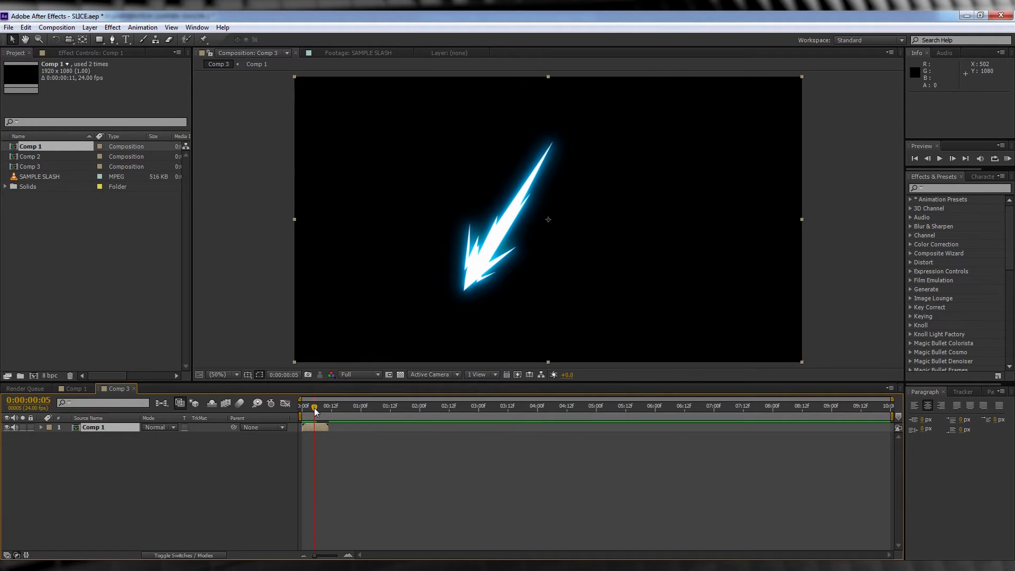
key(alt+shift+s)
drag(175, 436, 184, 491)
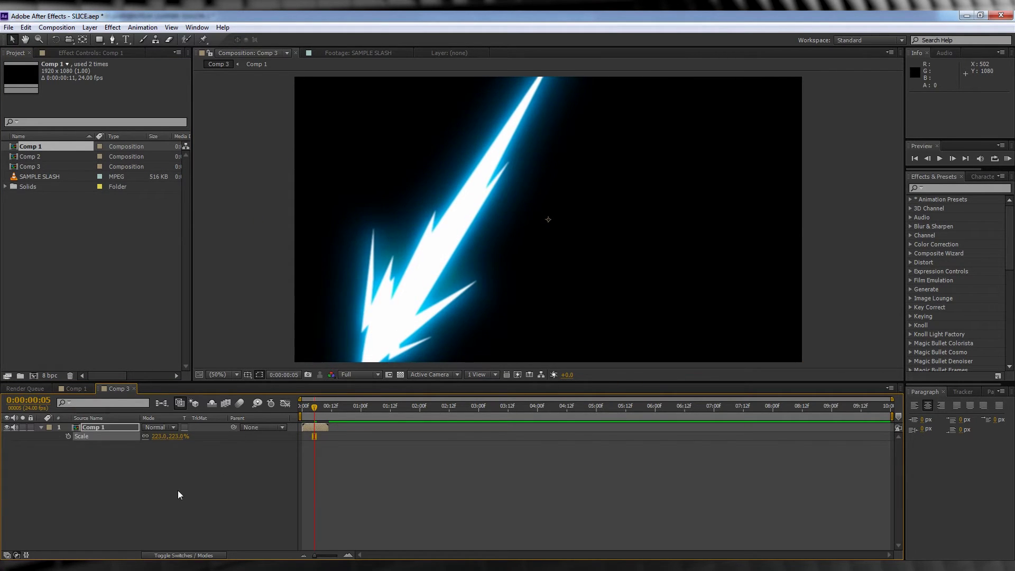
Step: Set the Comp 1 layer's rotation to 32° and move it to a position of about 1084, 714
key(r)
drag(160, 436, 177, 437)
drag(415, 214, 444, 260)
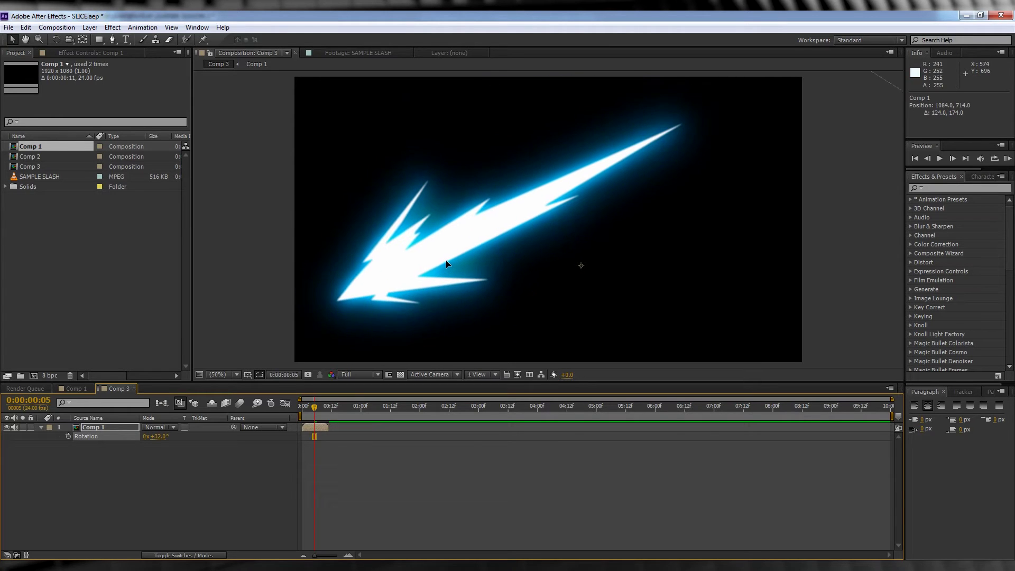
Step: Add a second Comp 1 instance below the first in Comp 3, starting at frame 10
drag(307, 407, 321, 409)
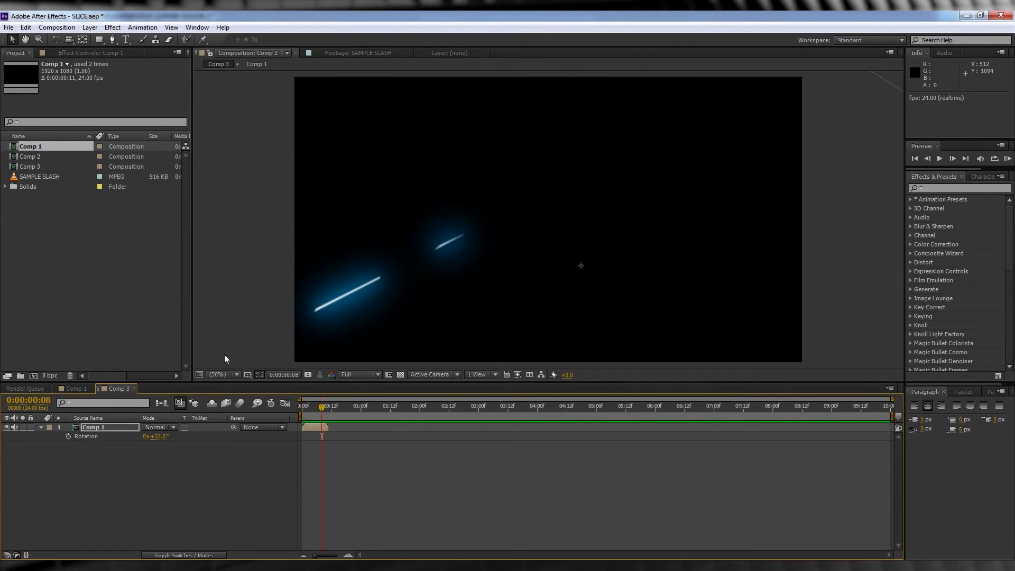
click(85, 429)
drag(37, 147, 329, 468)
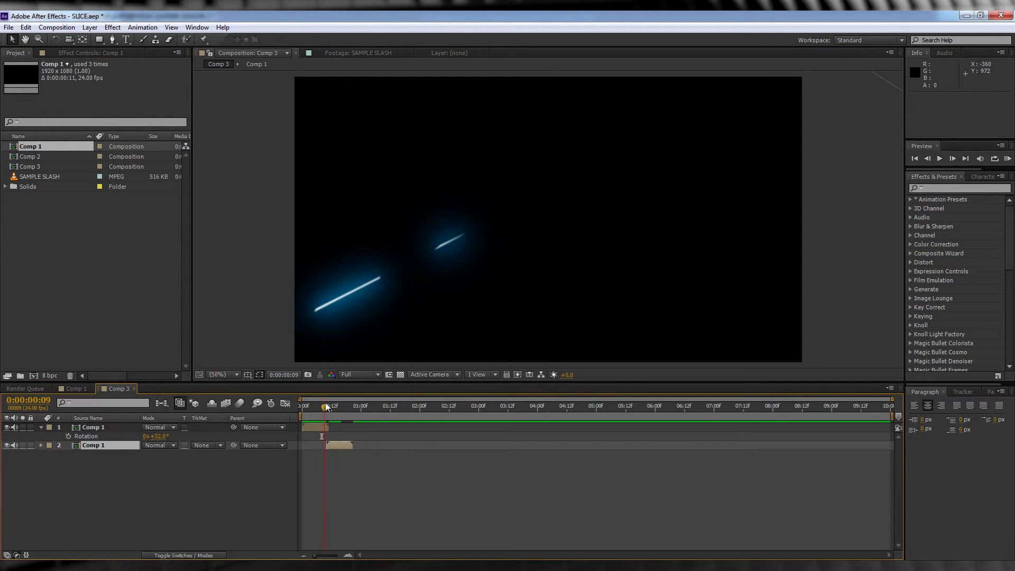
Step: Scale the second Comp 1 layer up beyond 135%, set the work area's end, and preview both slashes
drag(323, 406, 353, 408)
click(340, 446)
key(s)
drag(174, 454, 193, 454)
drag(351, 407, 343, 411)
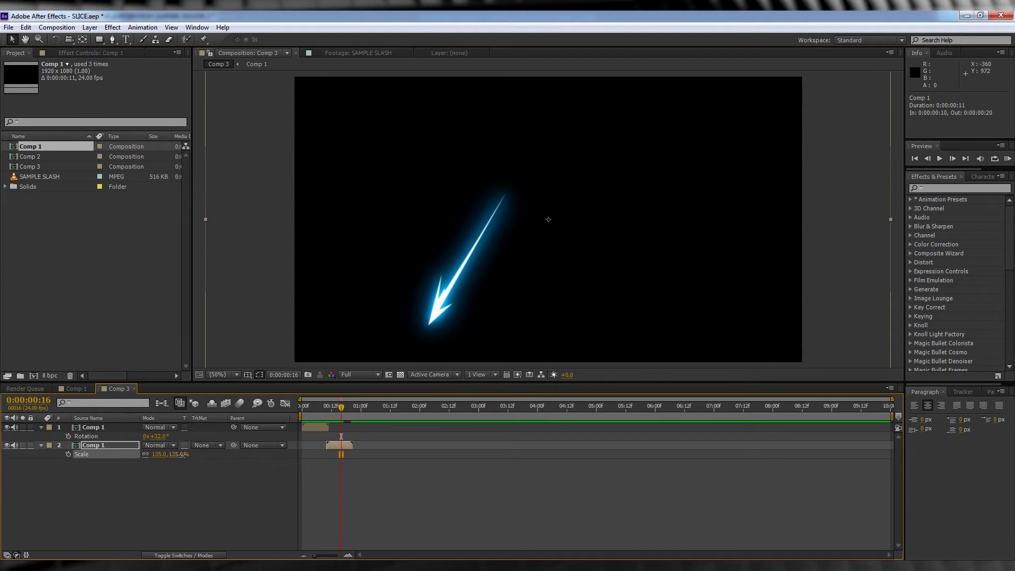
drag(181, 458, 205, 458)
key(n)
key(space)
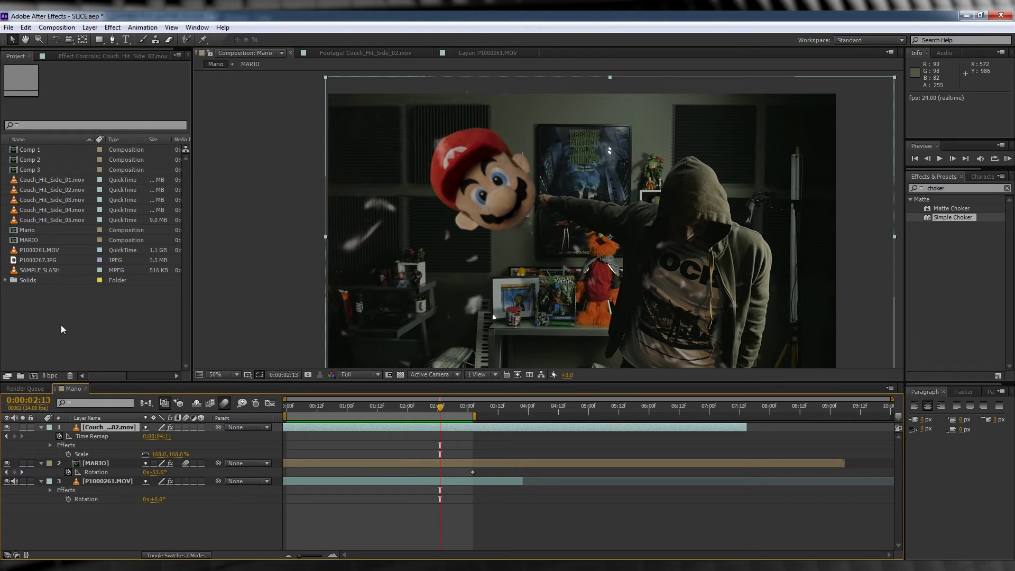
Step: Create a new composition named SLOW MO with the HDTV 1080 24 preset
click(53, 28)
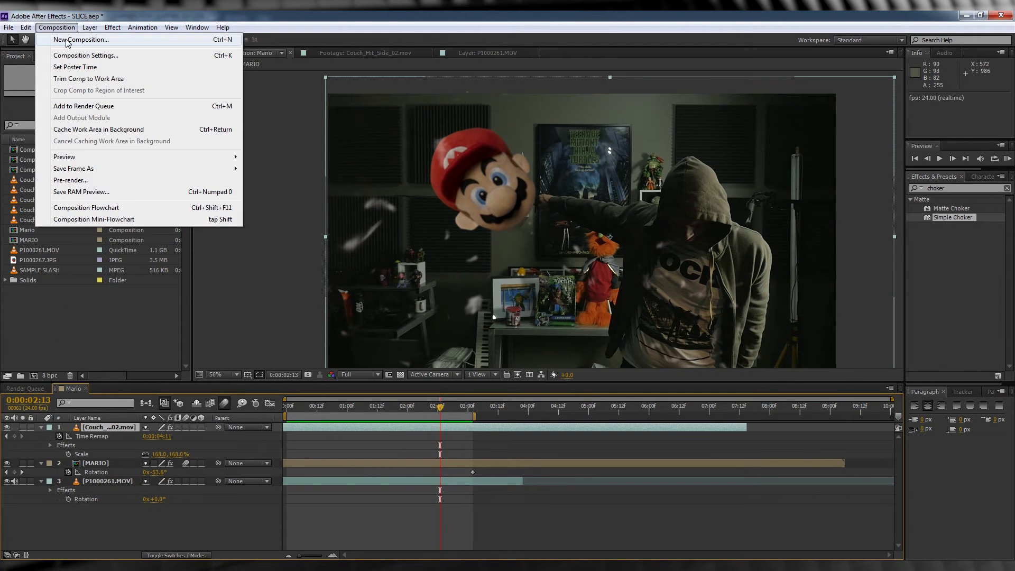
click(61, 38)
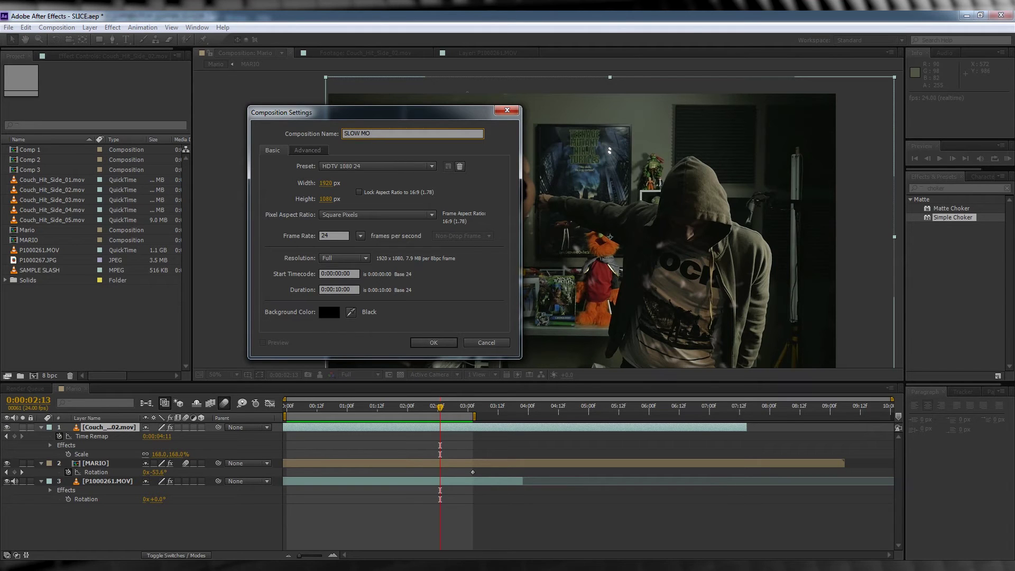
key(Return)
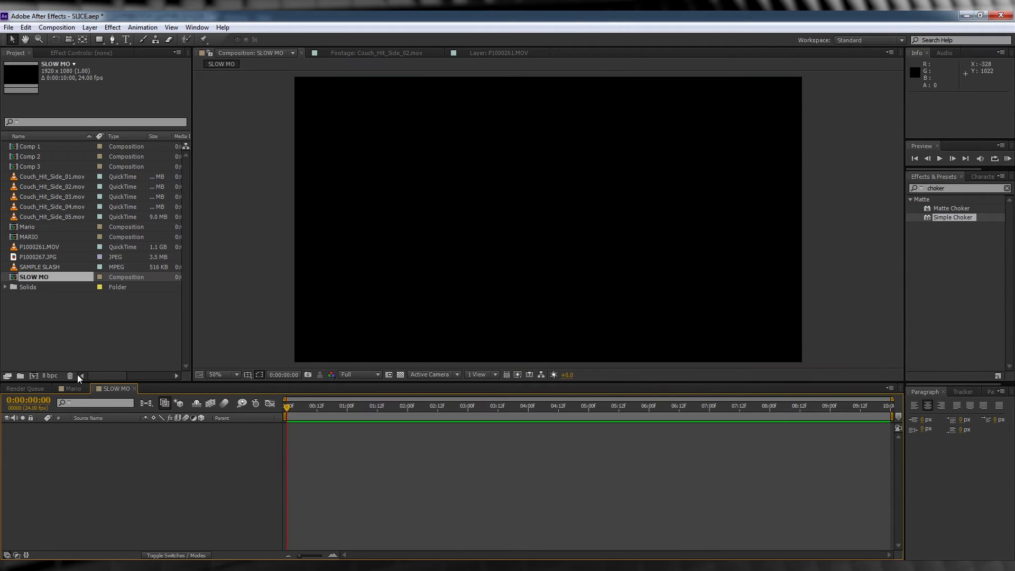
Step: Add P1000261.MOV to SLOW MO starting 16 frames before zero, end the work area at about 0:00:03:14, and preview
click(65, 347)
double_click(39, 247)
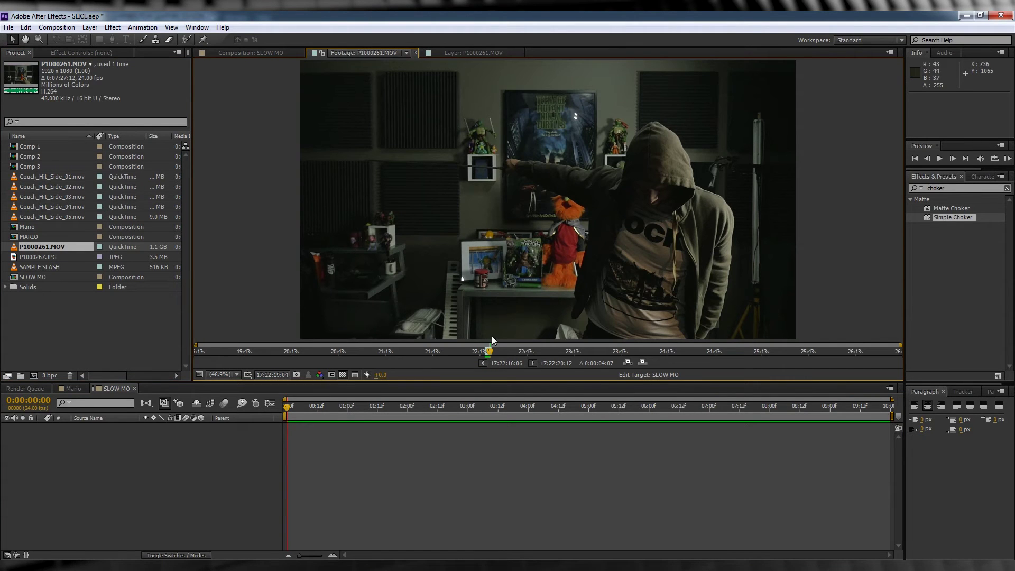
drag(490, 354, 487, 353)
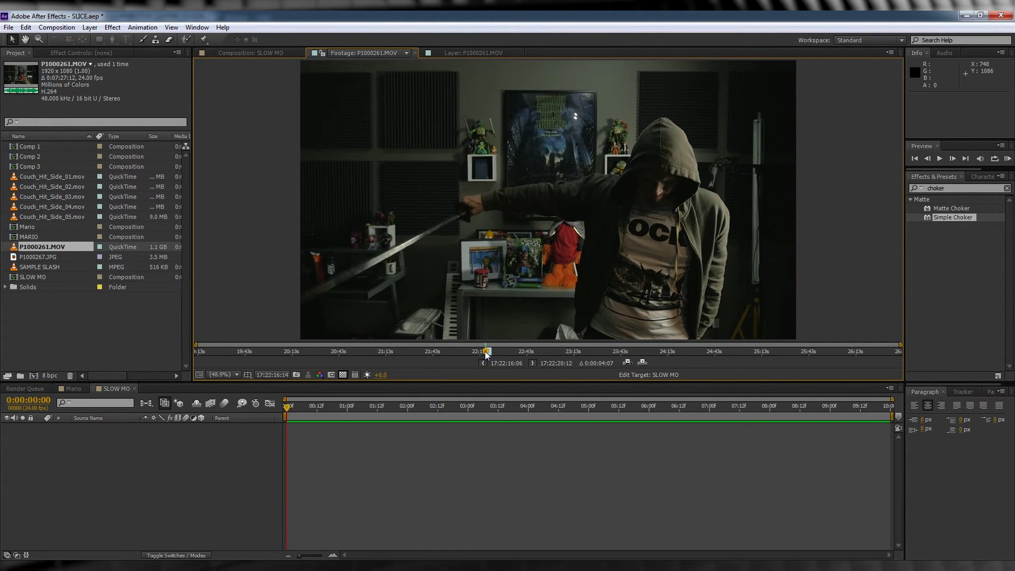
key(space)
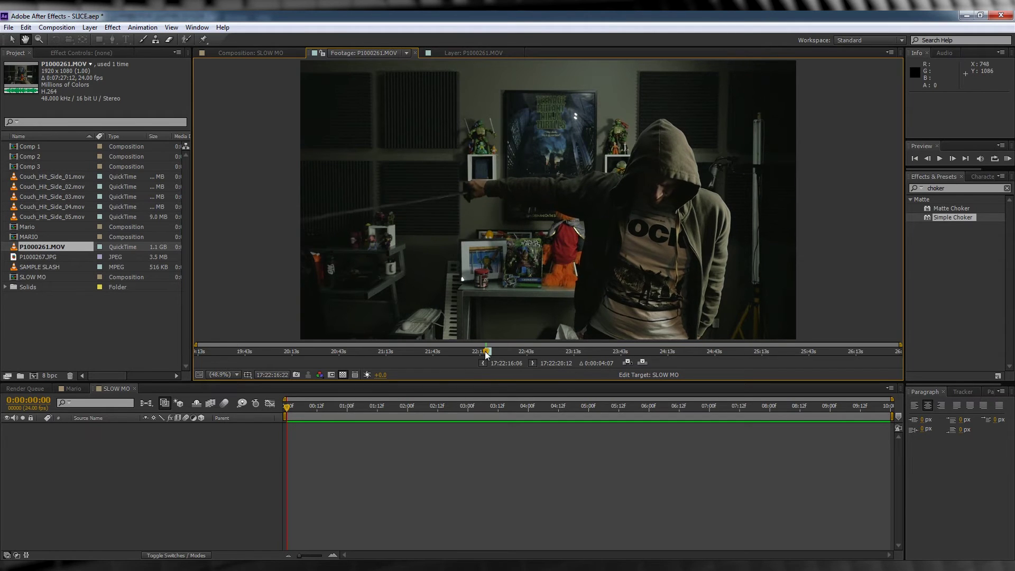
drag(37, 249, 39, 450)
drag(543, 406, 500, 409)
key(n)
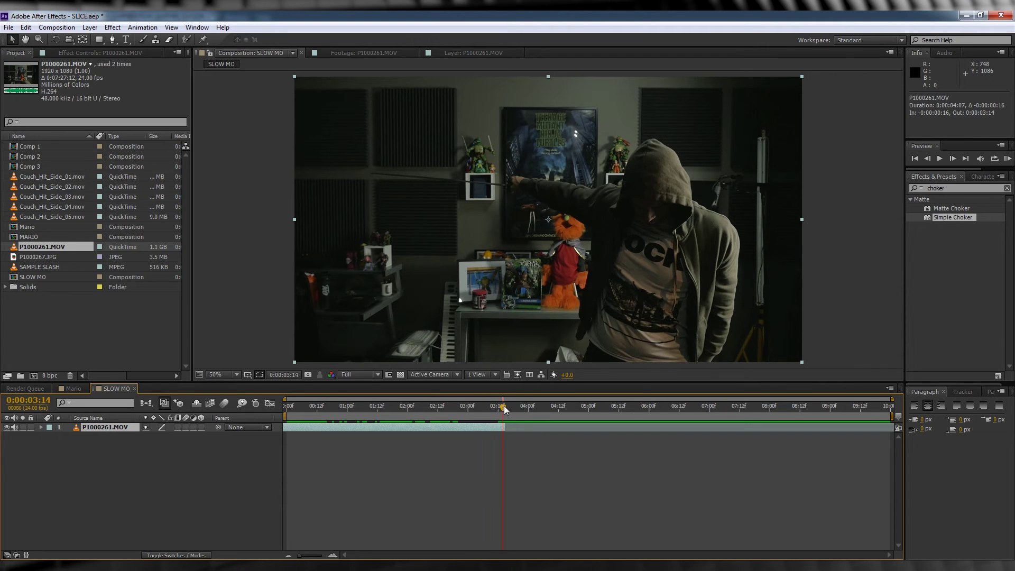
key(Home)
key(space)
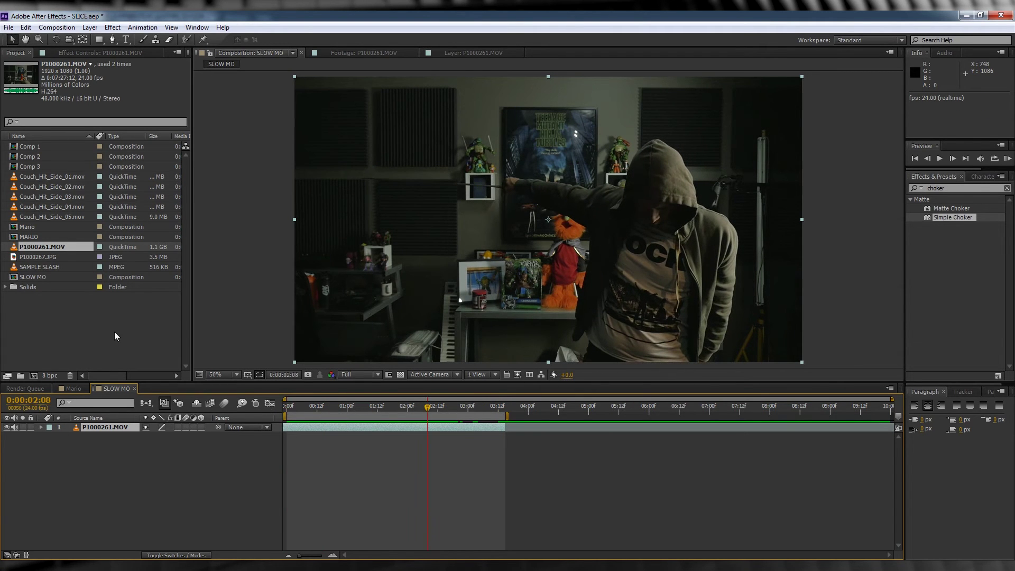
Step: Place the MARIO composition above the footage in SLOW MO and move it to about 912, 566
click(114, 332)
double_click(33, 238)
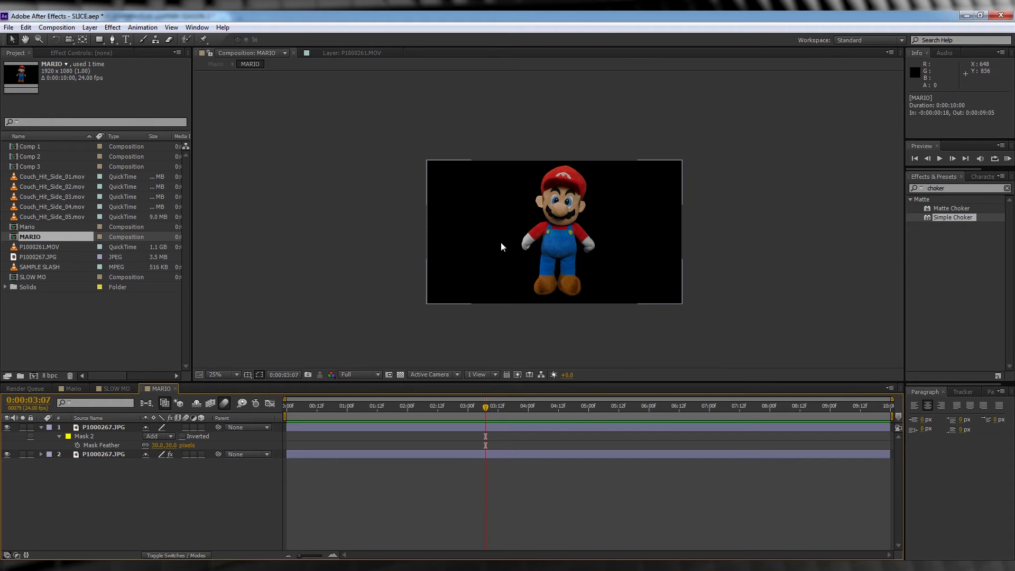
click(176, 389)
drag(33, 237, 112, 425)
drag(564, 163, 552, 170)
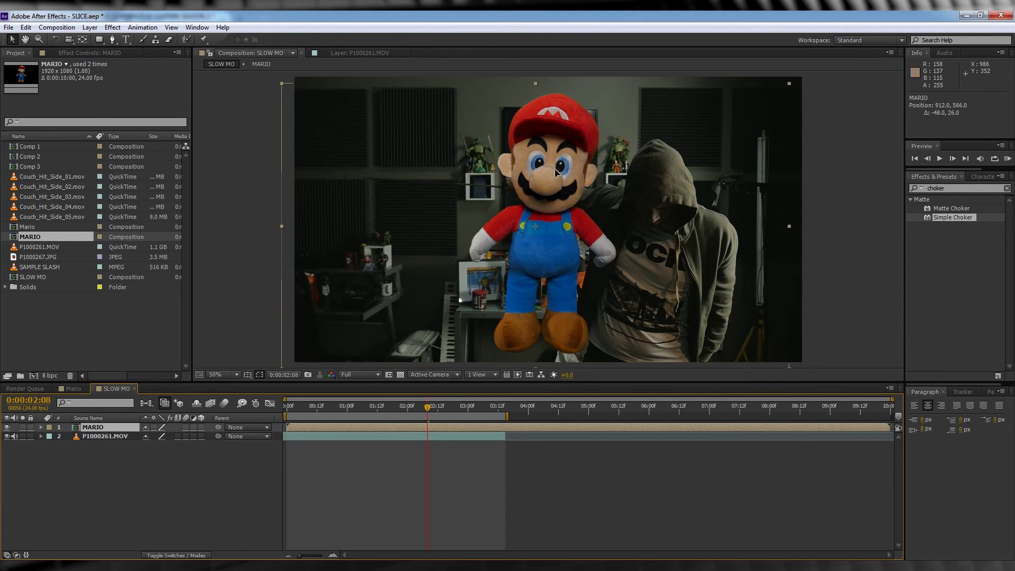
Step: Draw a Pen mask on the MARIO layer that follows the chin and encloses only the head
click(112, 40)
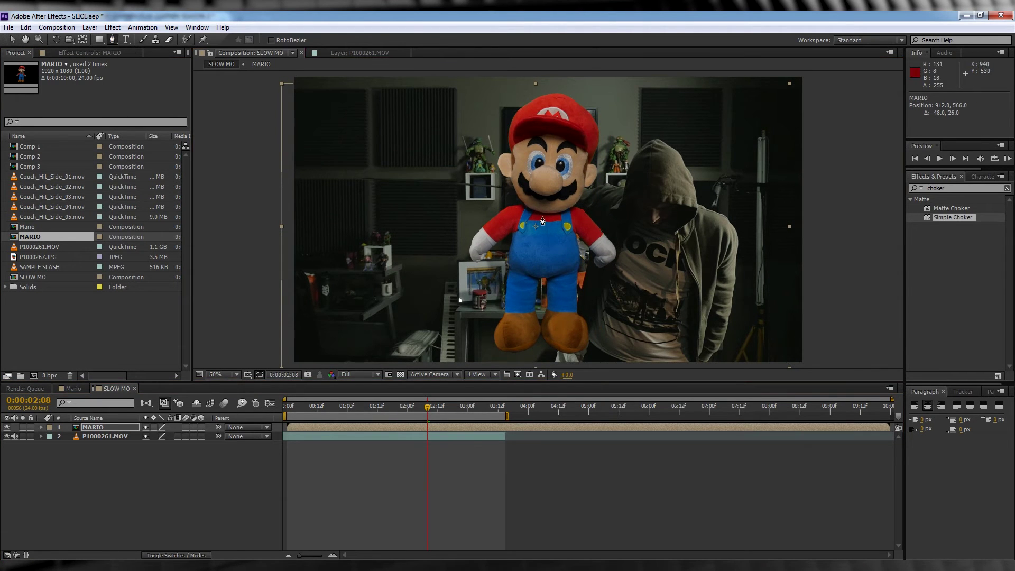
key(period)
key(period)
key(period)
key(period)
key(period)
key(period)
click(342, 82)
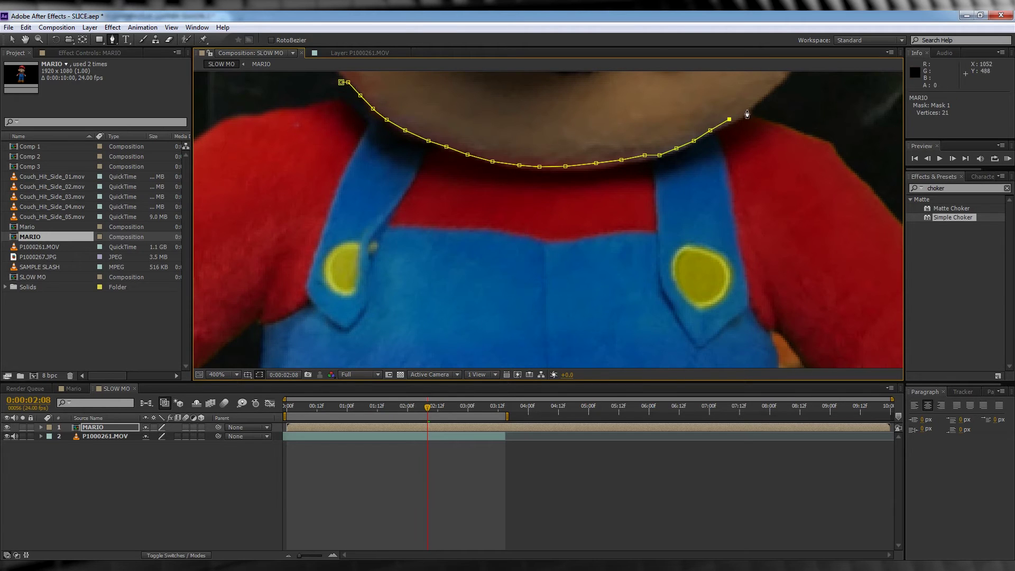
key(comma)
key(comma)
key(comma)
key(comma)
key(comma)
key(comma)
key(comma)
key(comma)
click(537, 221)
Step: Set the feather of the MARIO layer's head mask to 5 pixels
key(m)
key(m)
key(period)
key(m)
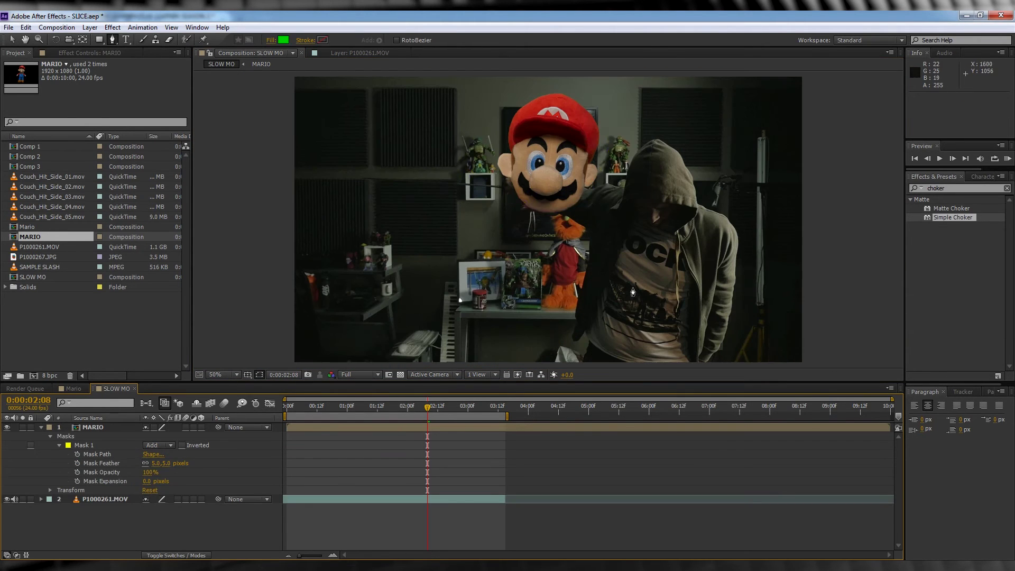
Step: Apply Hue/Saturation to the MARIO layer with Master Saturation -31 and Master Lightness -16
click(112, 27)
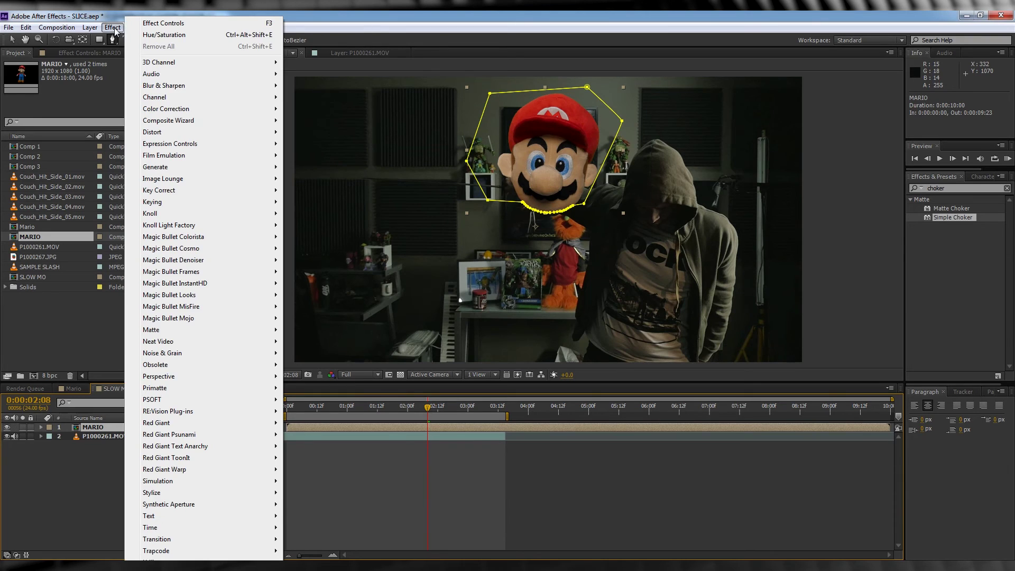
mouse_move(178, 206)
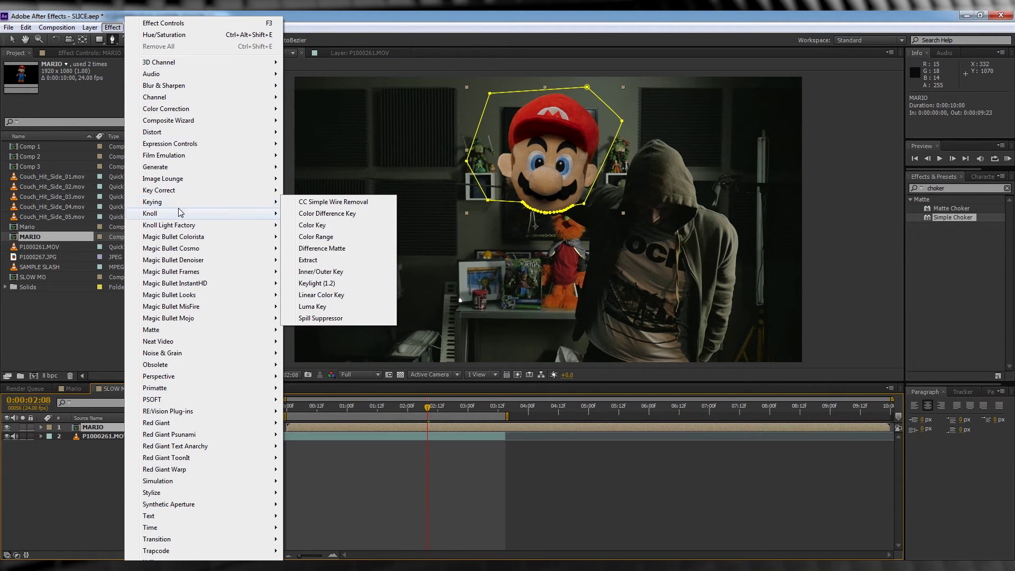
mouse_move(178, 111)
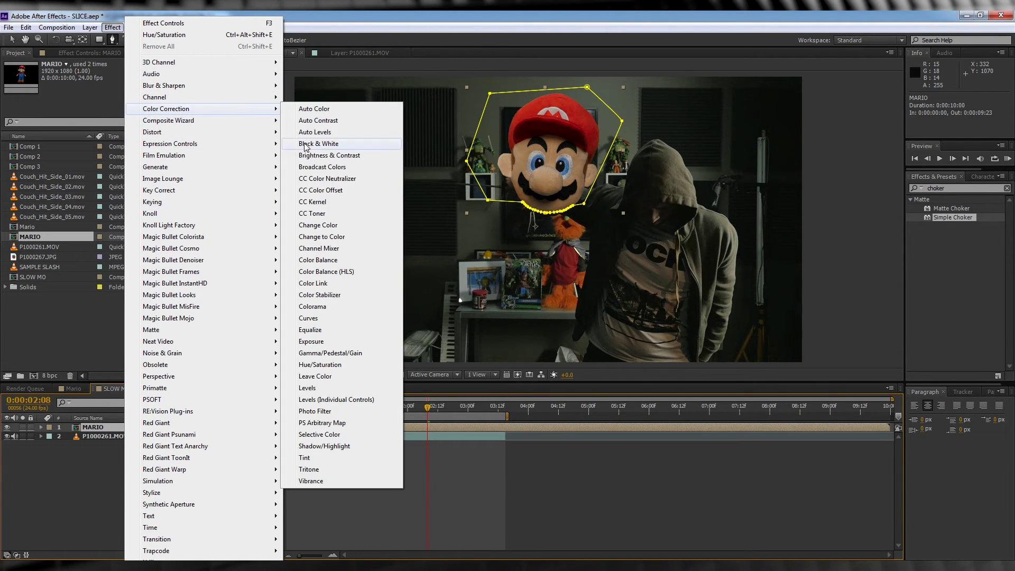
click(326, 365)
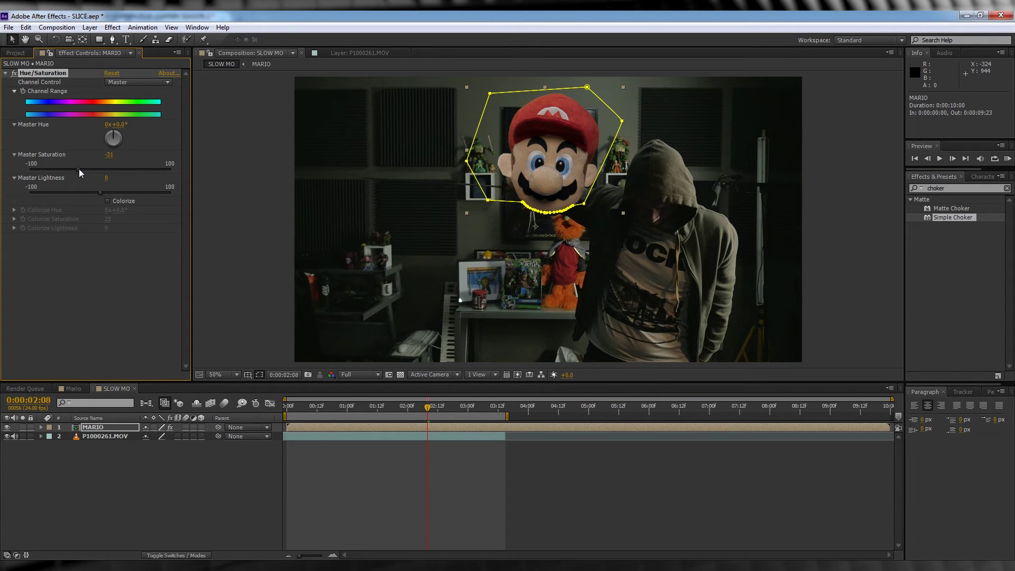
drag(99, 195, 91, 195)
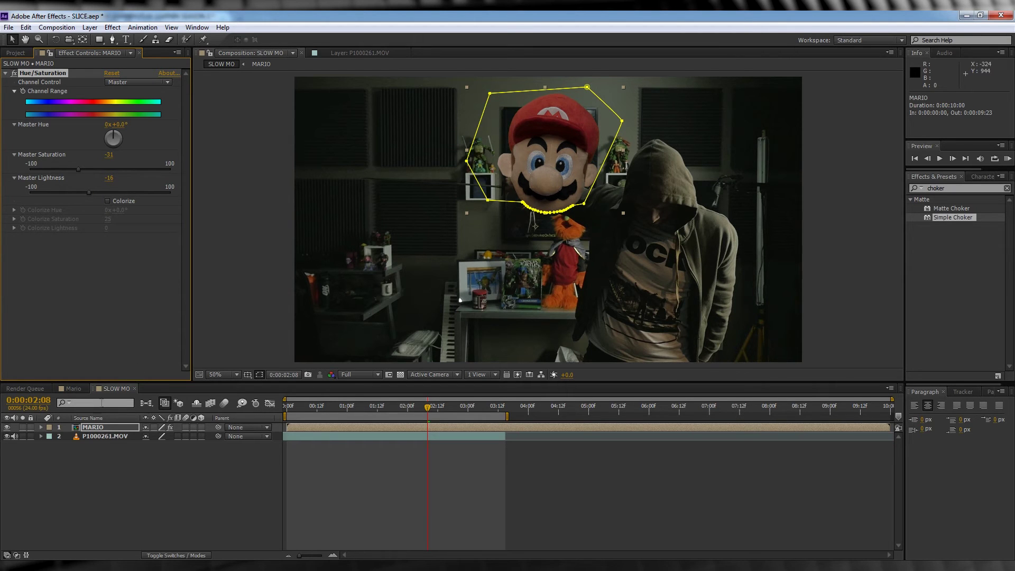
Step: Apply Camera Lens Blur to the MARIO layer with a blur radius of 3.5
click(112, 28)
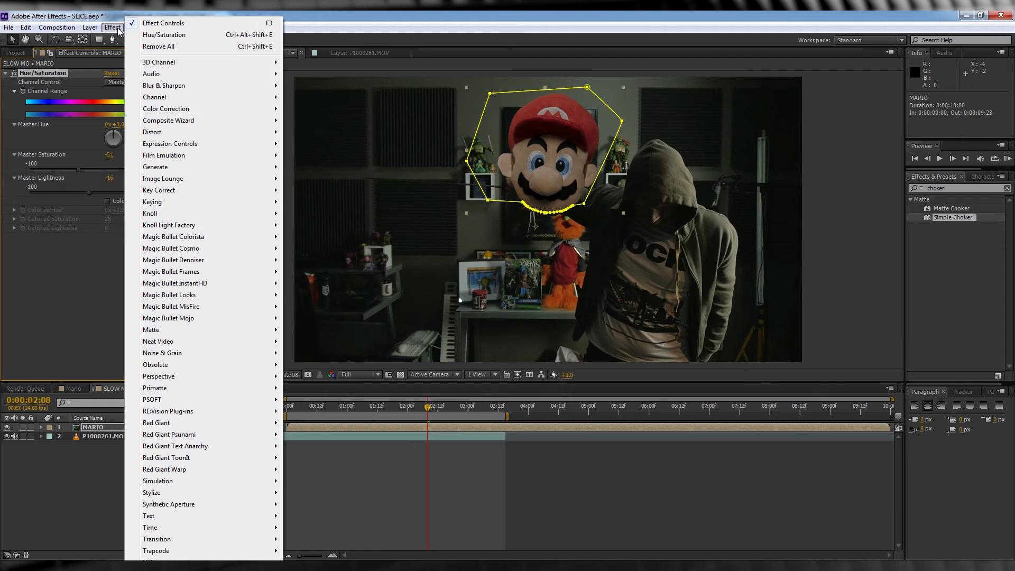
mouse_move(160, 87)
click(323, 110)
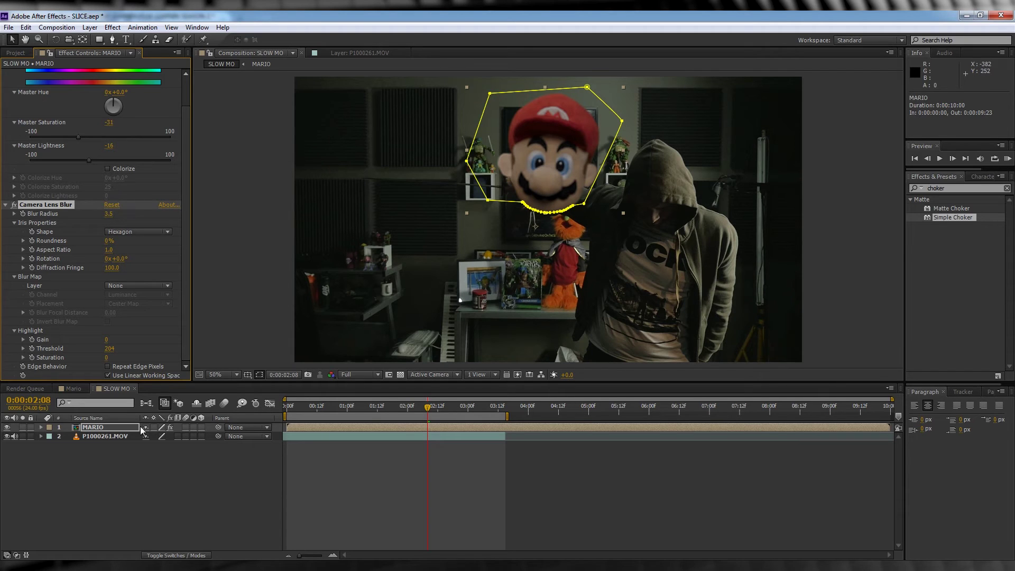
click(114, 481)
Step: Rotate the MARIO layer to -62° and move it to about 844, 552
click(92, 428)
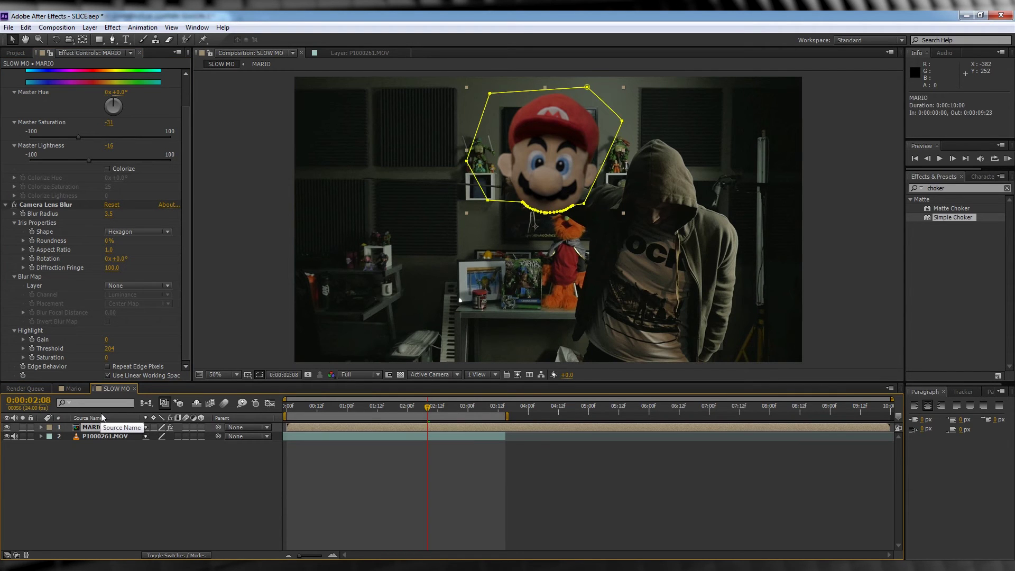
key(r)
drag(157, 437, 125, 437)
drag(469, 195, 451, 191)
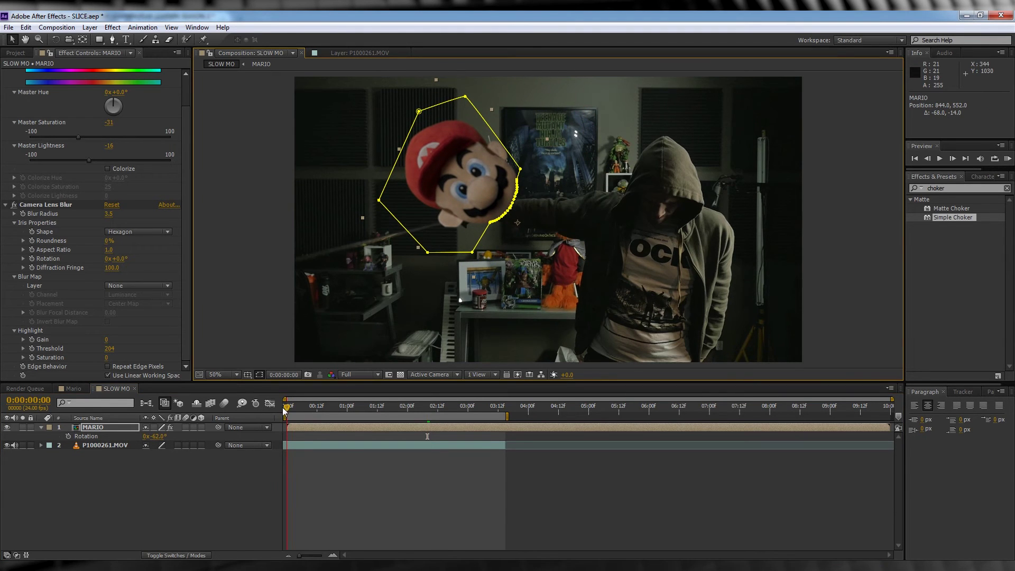
Step: Keyframe the MARIO layer's rotation from -62° at the first frame to slightly further counterclockwise at the work area's end, and preview
click(286, 412)
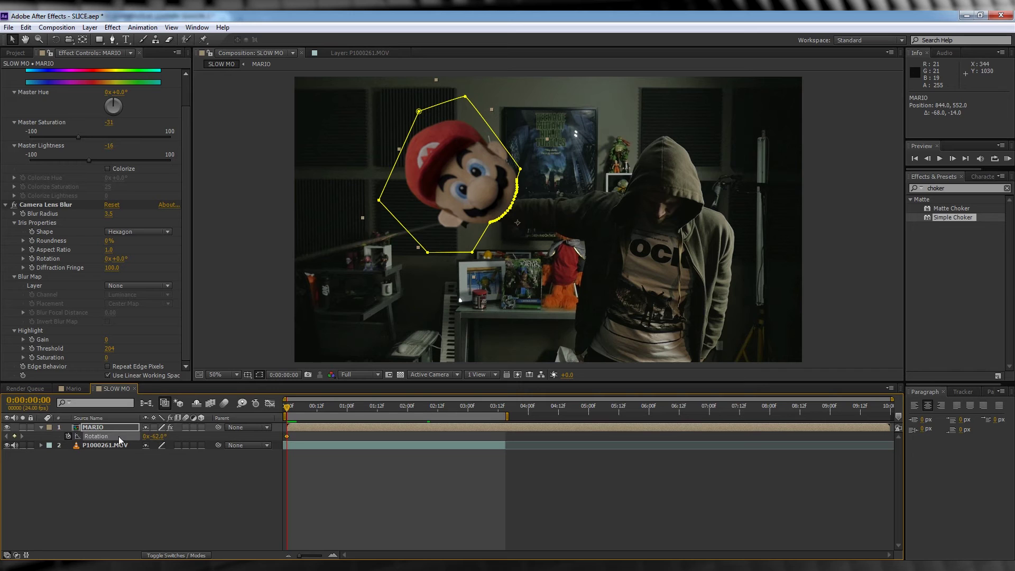
drag(287, 412, 495, 412)
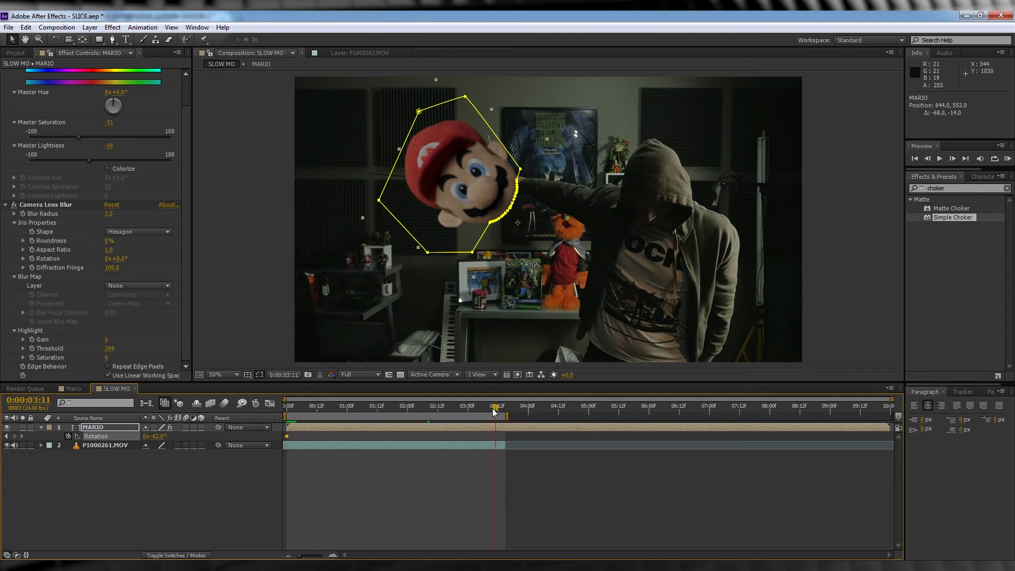
drag(157, 436, 154, 440)
click(285, 408)
key(space)
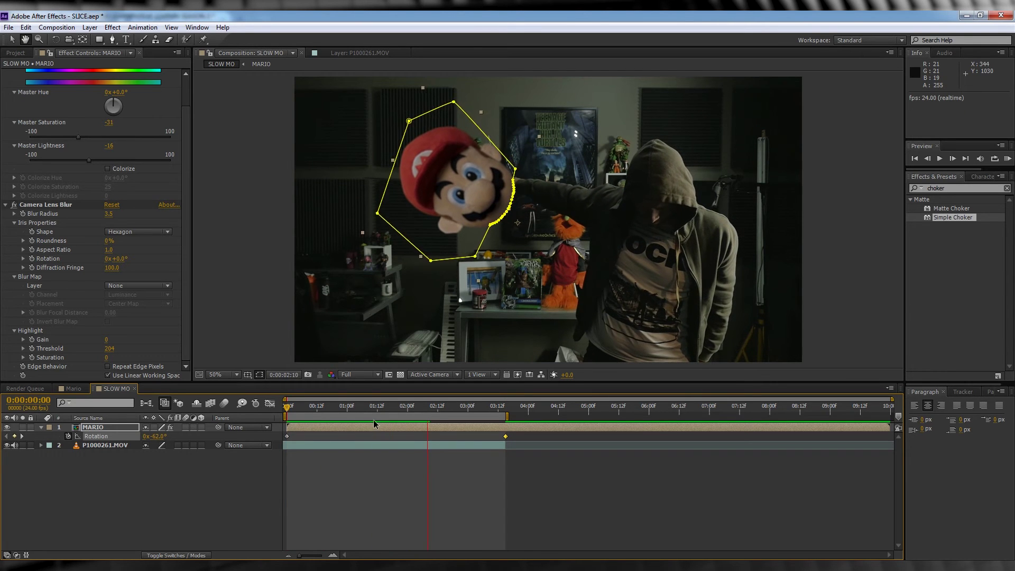
key(space)
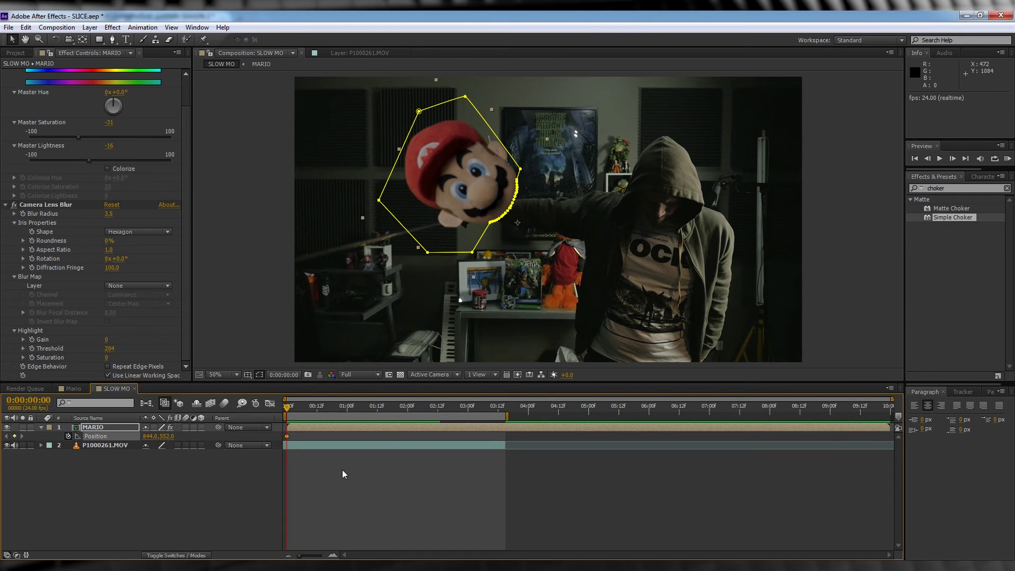
Step: Keyframe the MARIO layer's position to drift slightly up and left from 844, 552 by the work area's end, and preview
drag(285, 408, 506, 416)
drag(453, 211, 437, 199)
key(space)
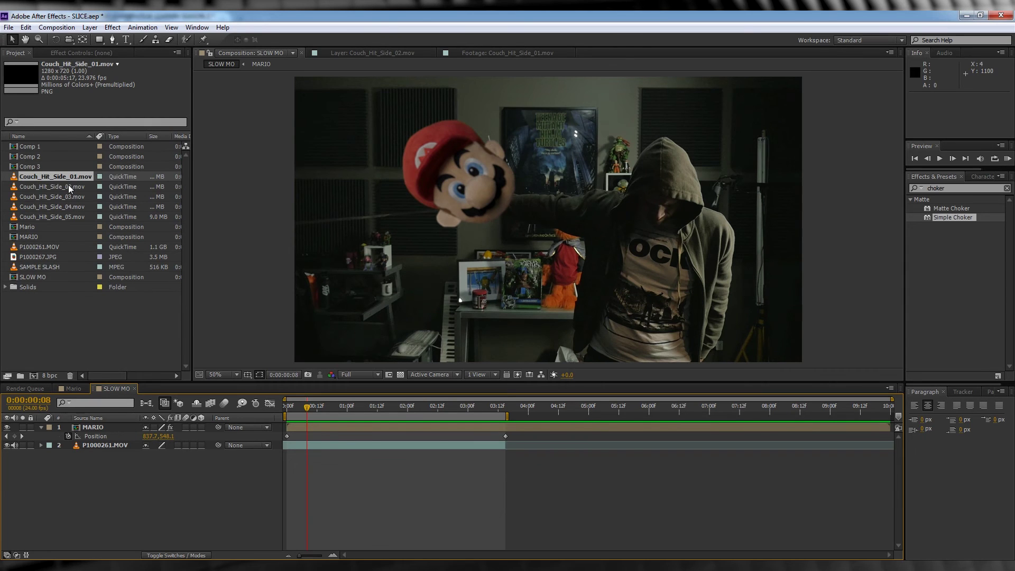
Step: Add Couch_Hit_Side_02.mov as the top layer in SLOW MO, starting 18 frames before zero, and scale it to 187%
click(69, 187)
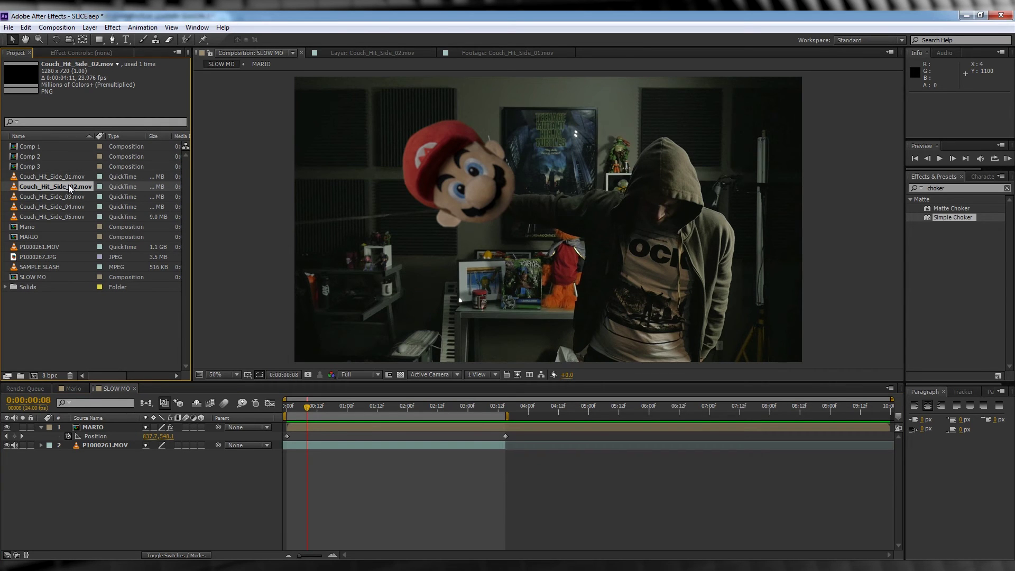
click(70, 178)
click(70, 187)
drag(77, 342, 163, 430)
drag(322, 431, 276, 432)
key(s)
drag(158, 437, 218, 434)
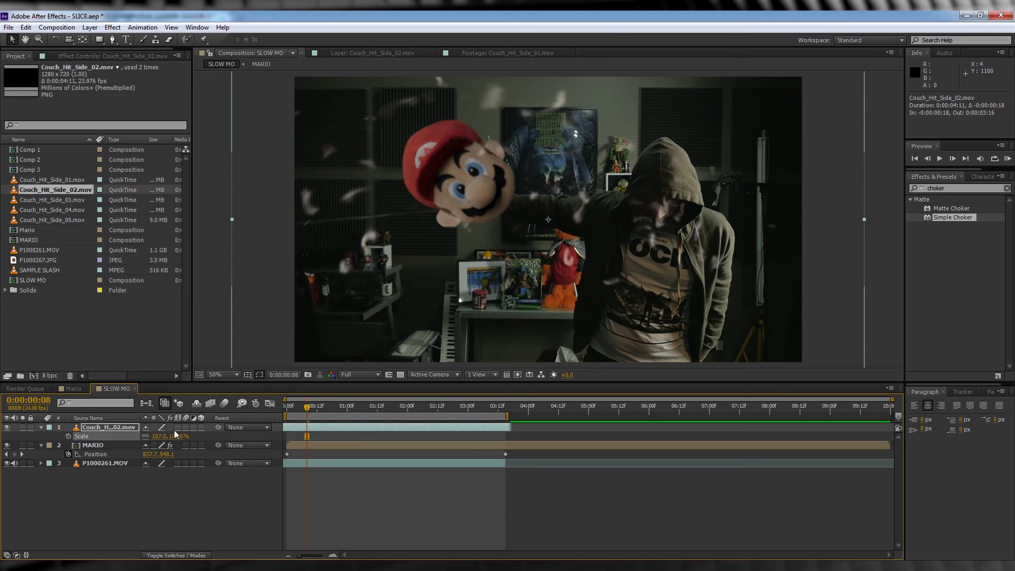
Step: Enable time remapping on the Couch_Hit_Side_02.mov layer and apply Timewarp with Speed set to 25
right_click(107, 428)
mouse_move(137, 99)
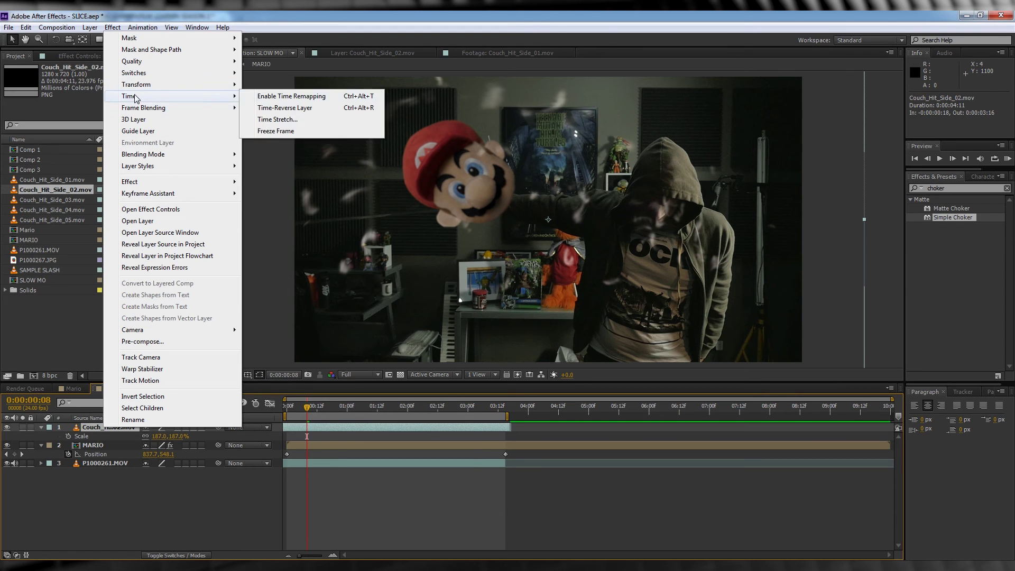
click(291, 96)
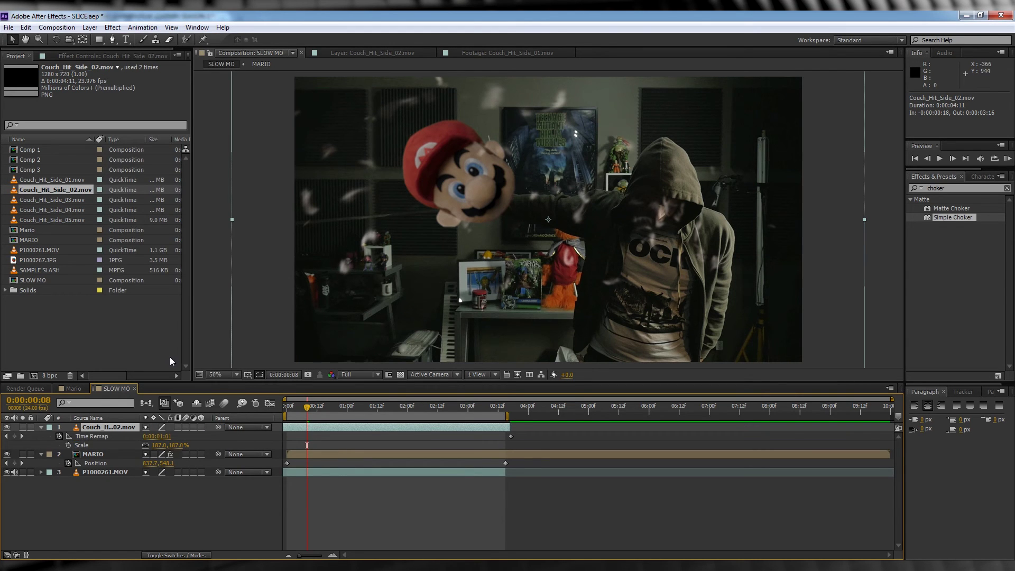
click(112, 27)
mouse_move(154, 529)
click(317, 528)
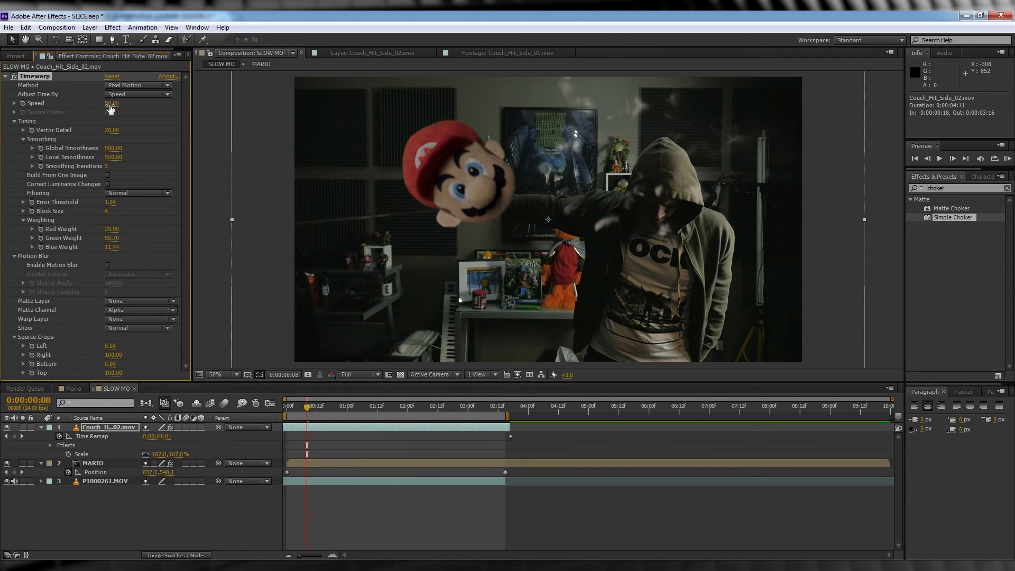
key(Return)
Step: Extend the Couch_Hit_Side_02.mov layer and slide it earlier to span -0:00:04:16 to 0:00:06:08, and preview the result
drag(308, 407, 417, 408)
drag(509, 427, 727, 431)
key(Home)
key(space)
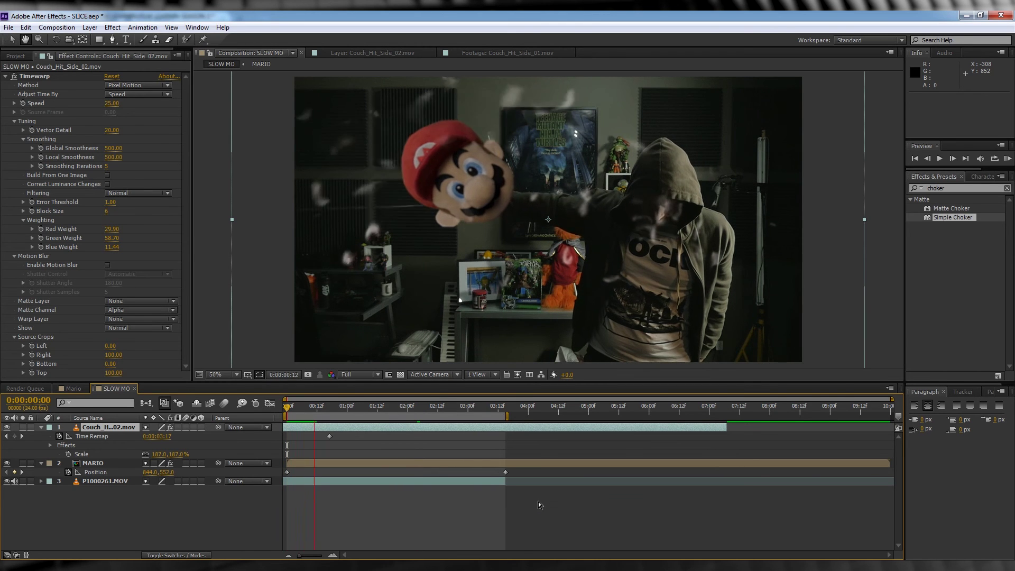
drag(529, 429, 474, 431)
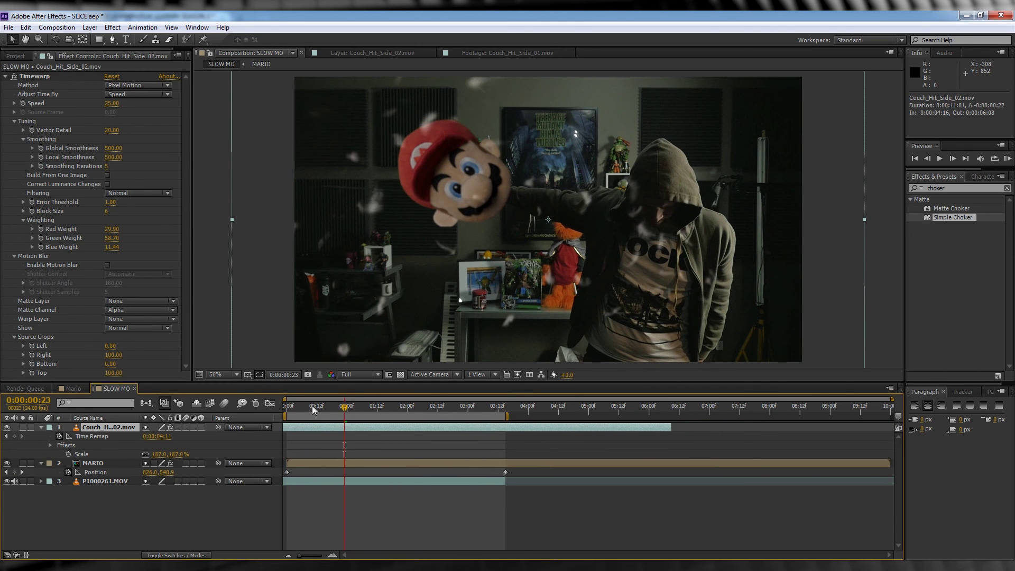
key(space)
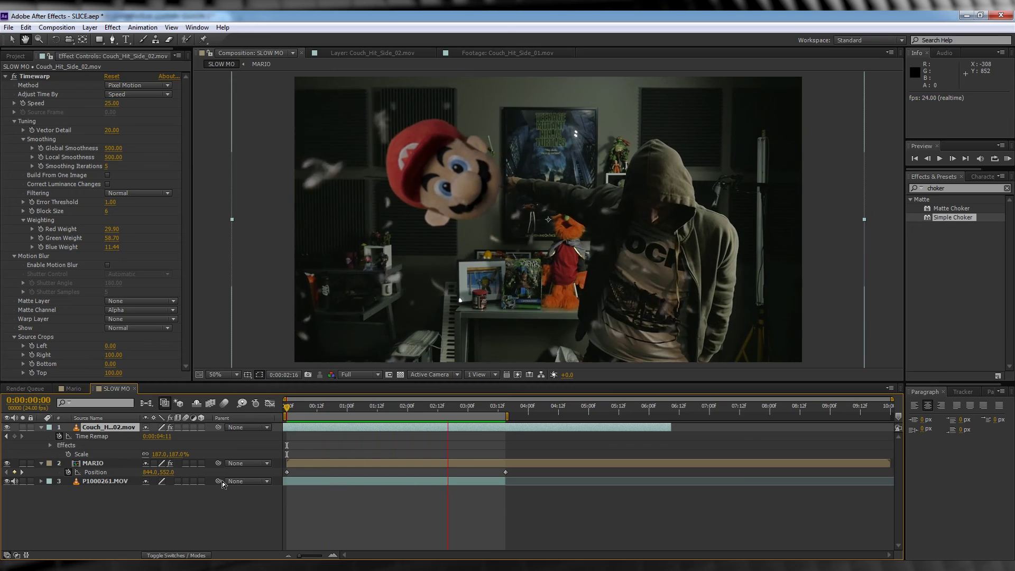